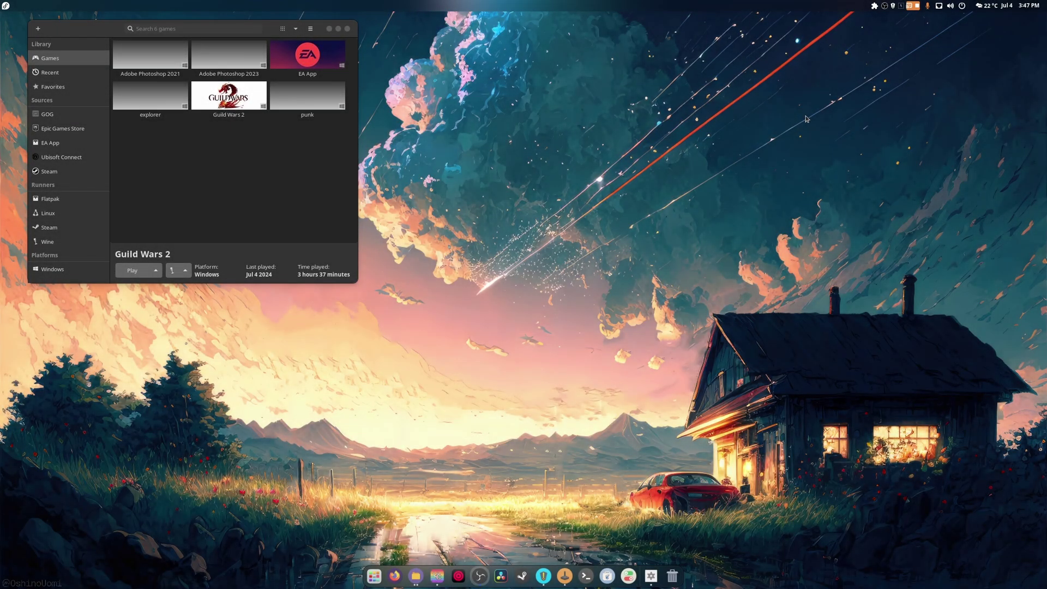
Search the Lutris website installers for "FL studio" and open the FL Studio installer listing
left_click_drag(82, 36, 374, 151)
left_click(330, 142)
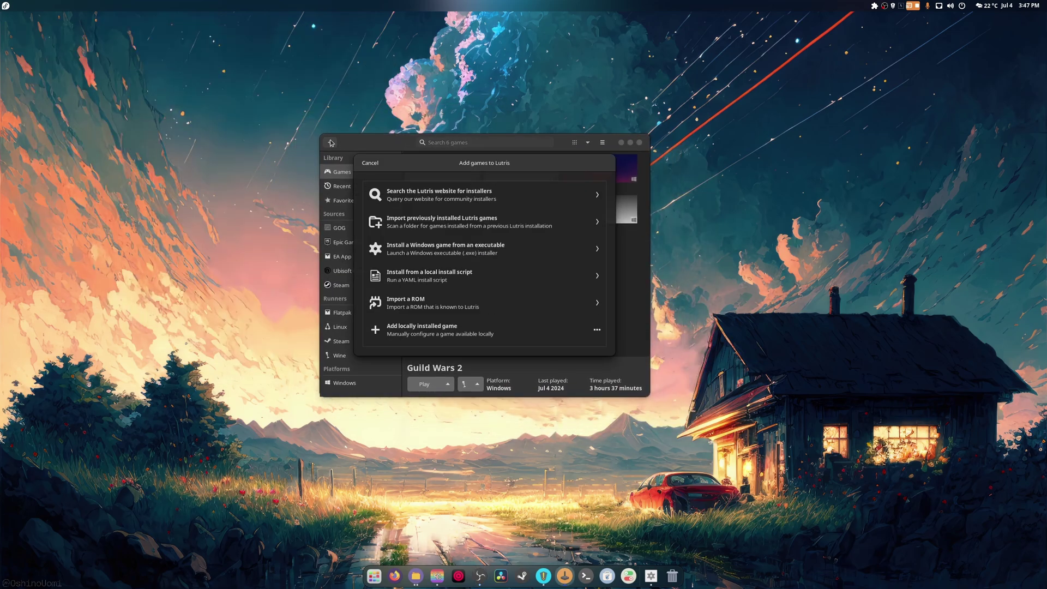
left_click(411, 195)
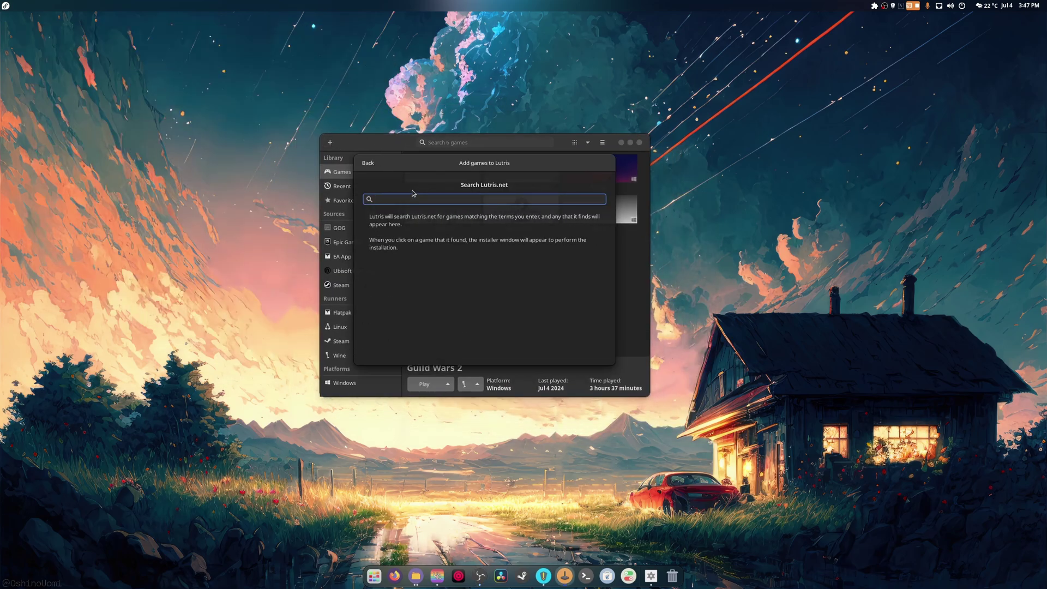
type("FL studio")
left_click(400, 289)
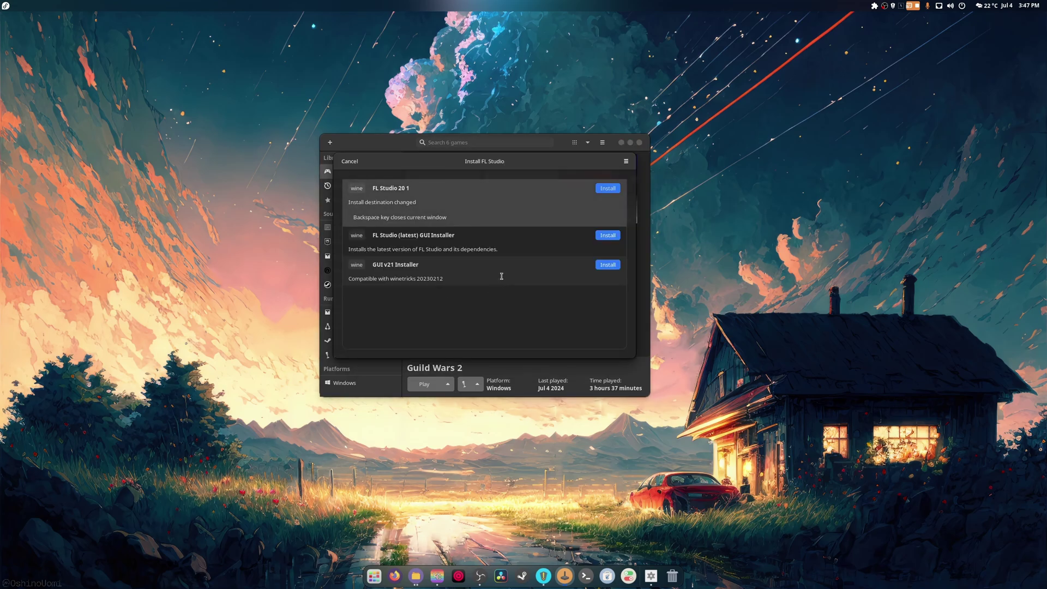
Start the "FL Studio (latest) GUI Installer" with the default directory, shortcuts and download sources
left_click(609, 236)
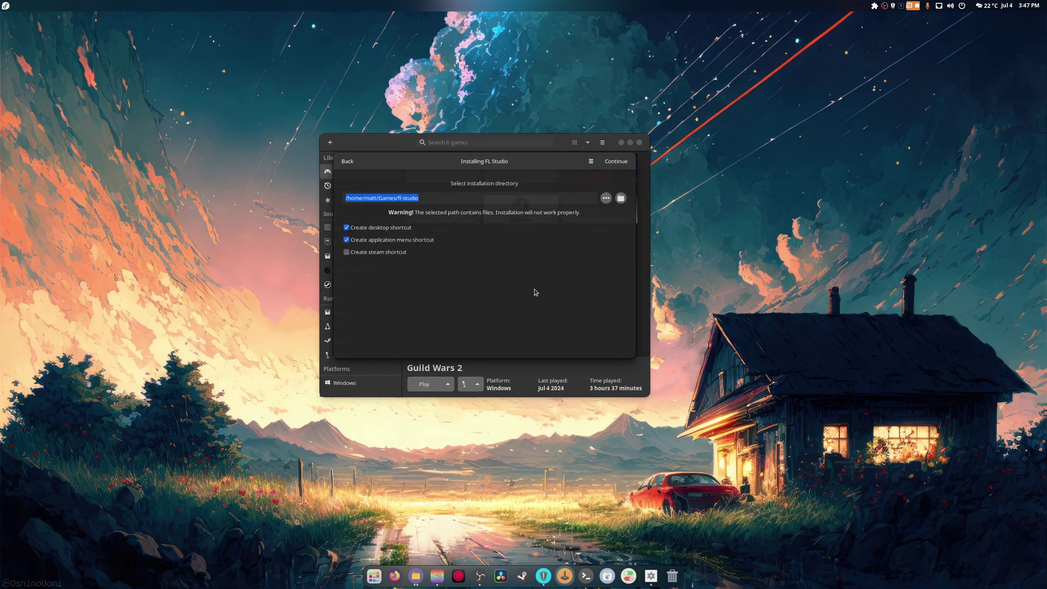
mouse_move(486, 167)
left_mouse_down()
mouse_move(492, 292)
mouse_move(505, 174)
left_mouse_up()
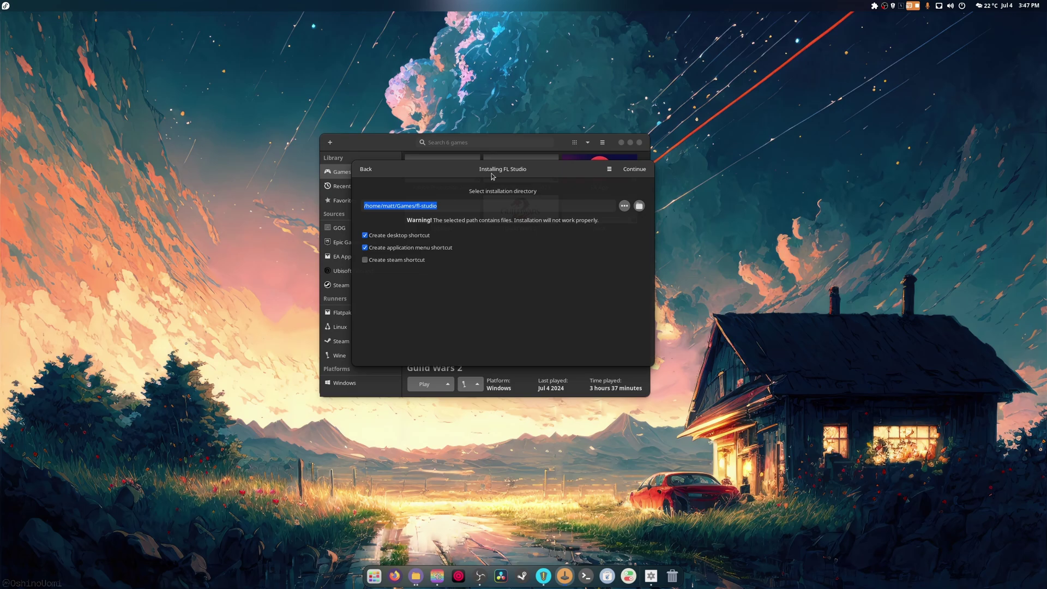
left_click(633, 173)
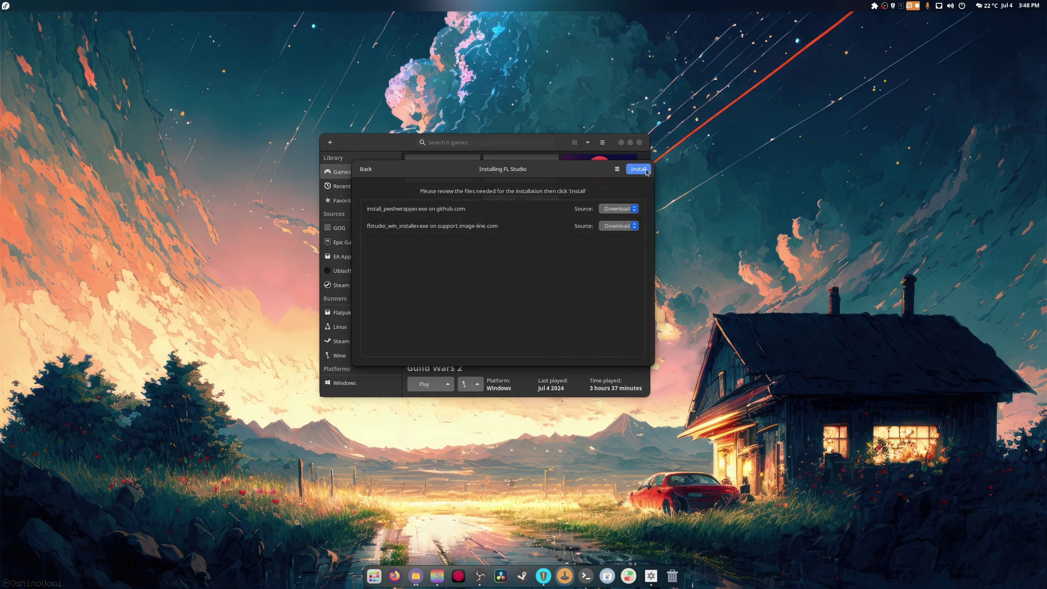
left_click(639, 170)
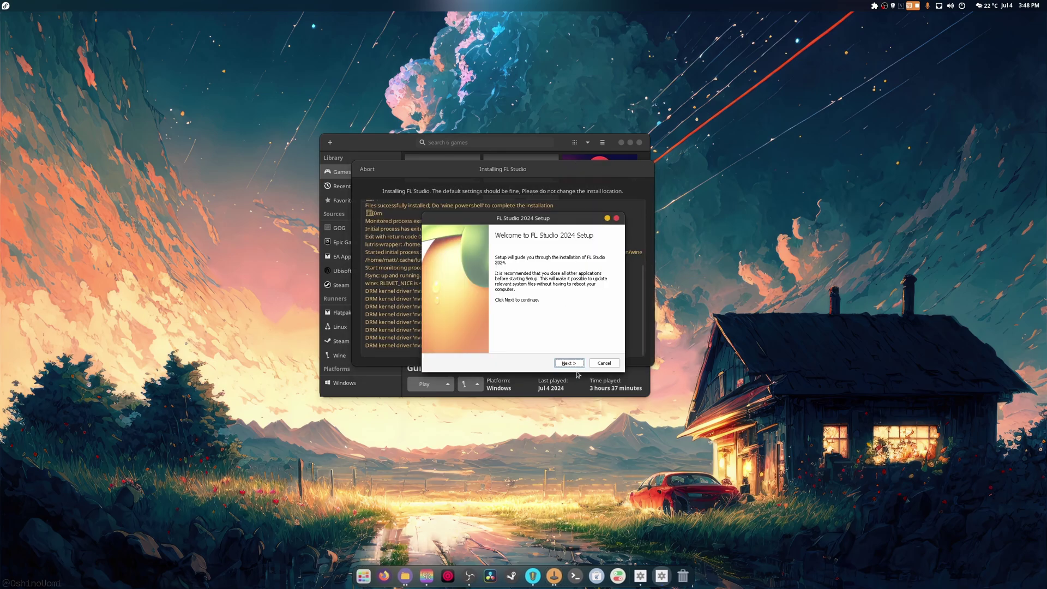
Accept the licence in FL Studio 2024 Setup and install it with the default components and destination folder
left_click(569, 362)
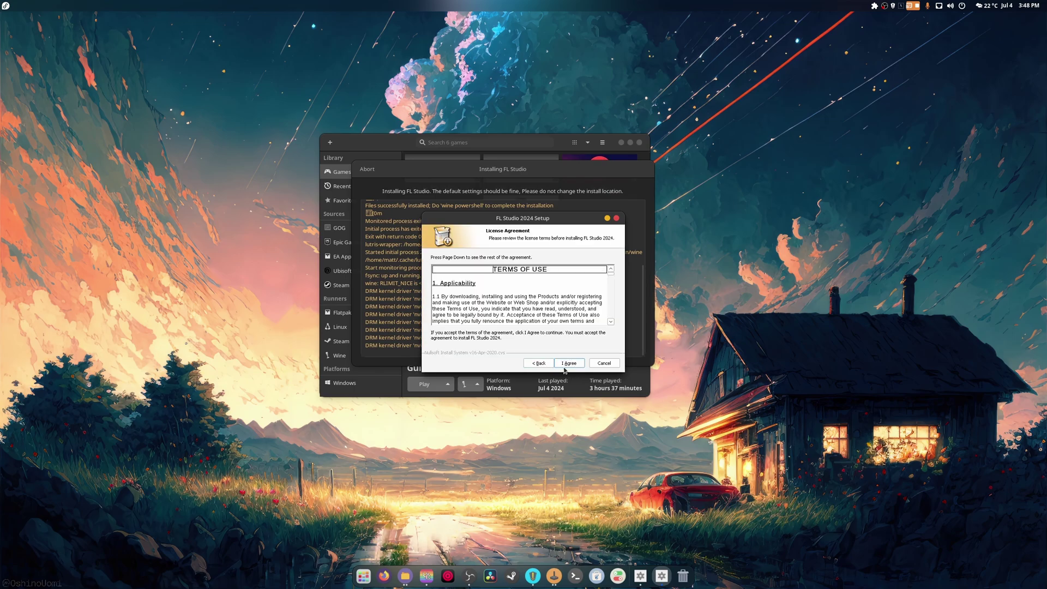
left_click(567, 366)
left_click(567, 365)
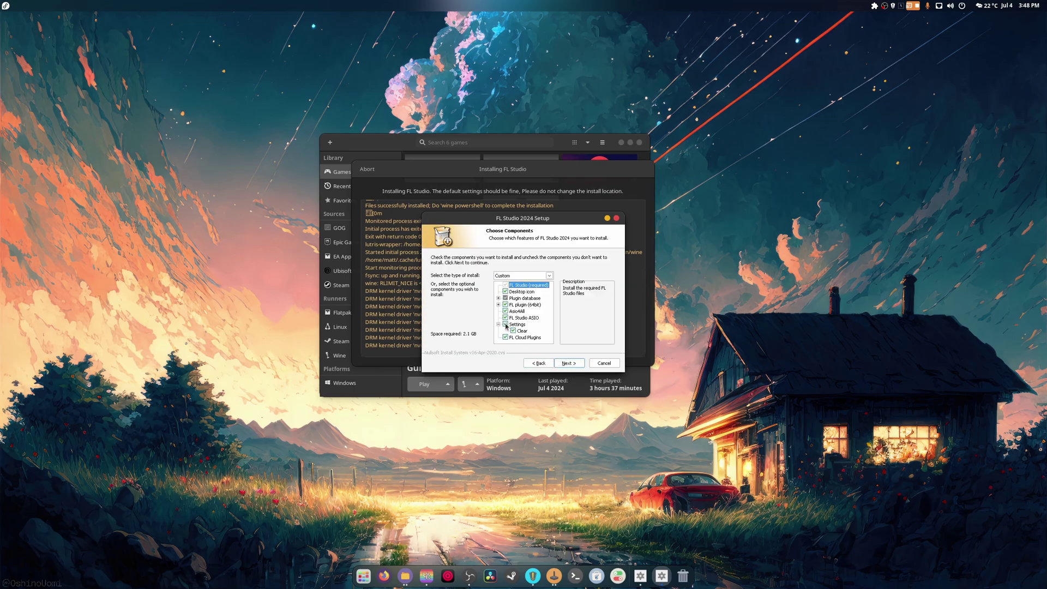
left_click(569, 363)
left_click(569, 365)
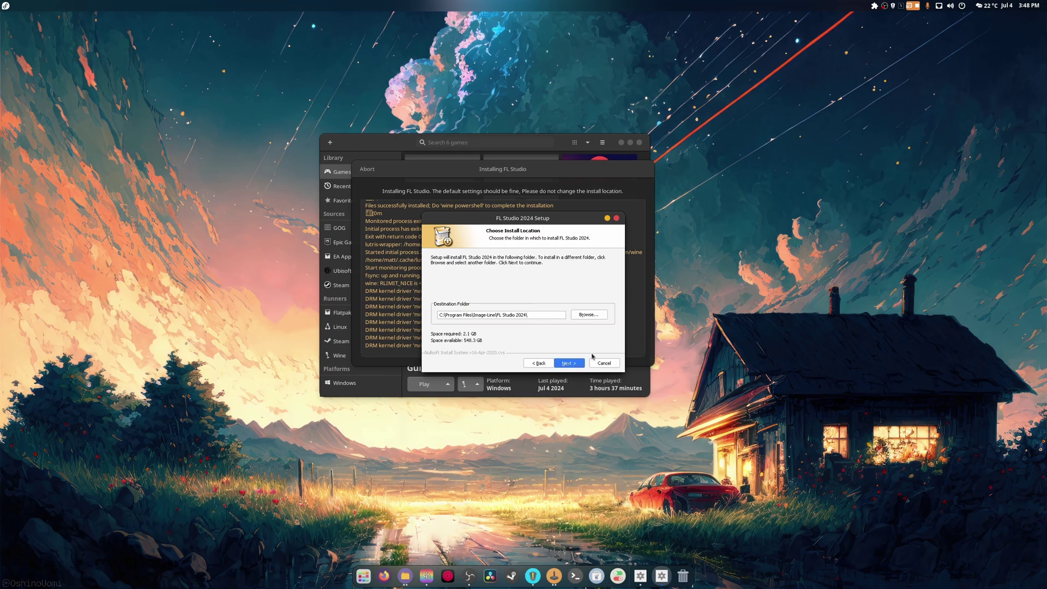
left_click(571, 363)
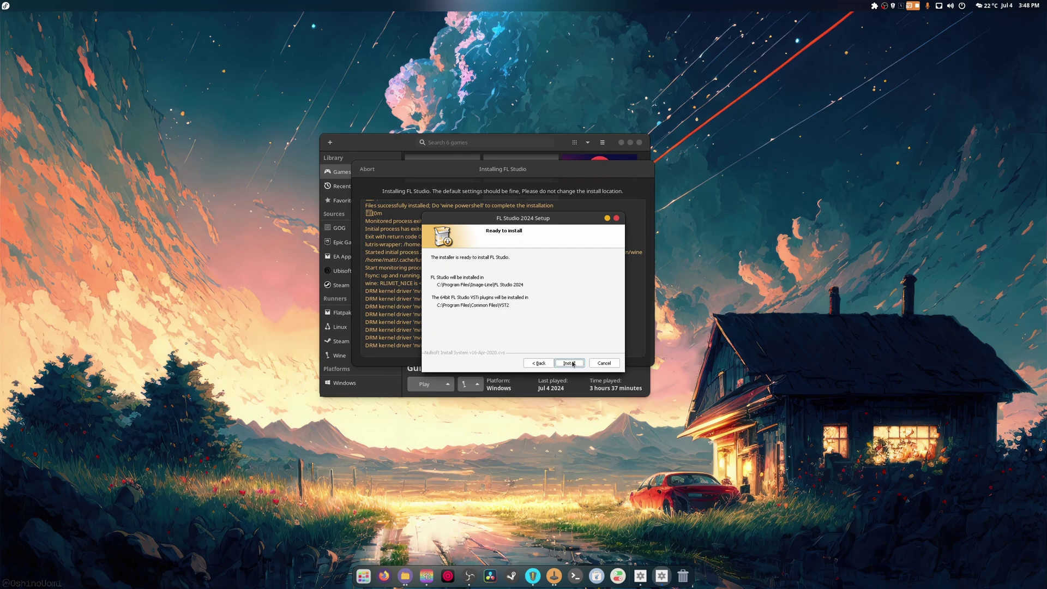
left_click(571, 363)
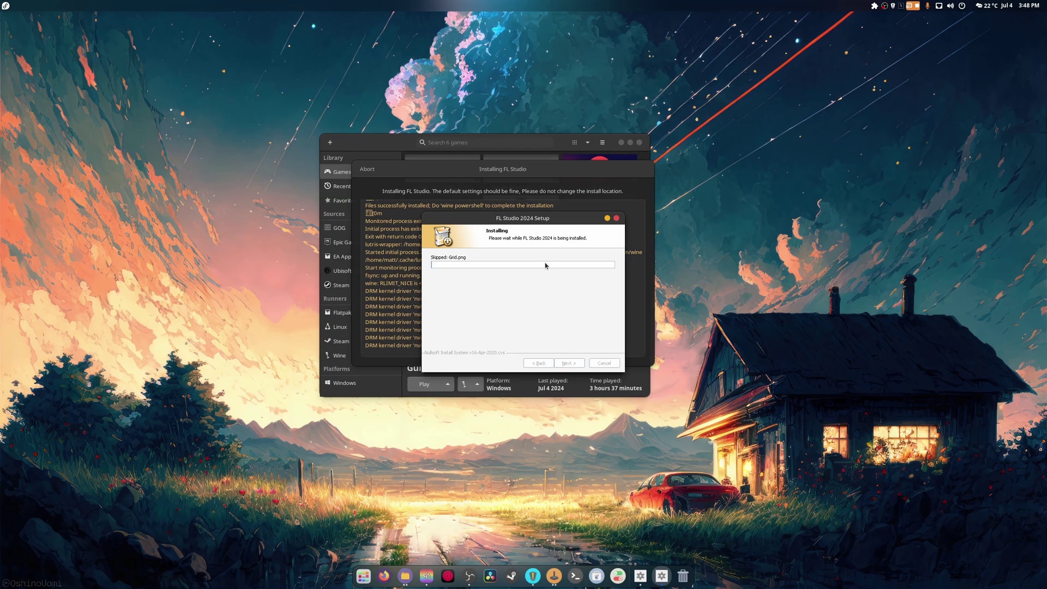
left_click_drag(529, 219, 524, 190)
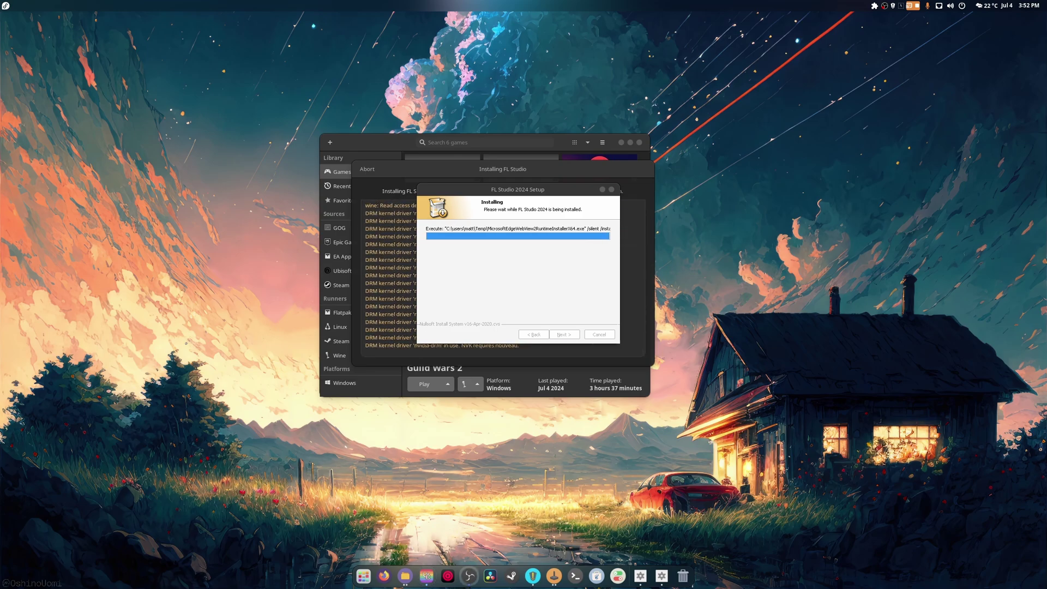
left_click(535, 277)
Search the installed applications for "sys" and launch System Monitor
left_click(363, 577)
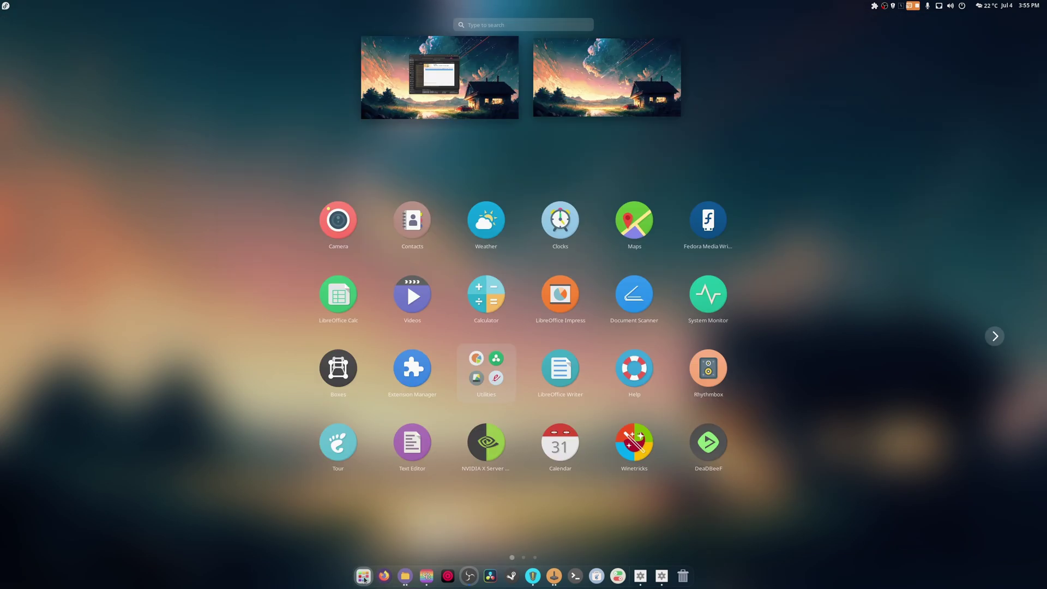
type("sys")
key("Return")
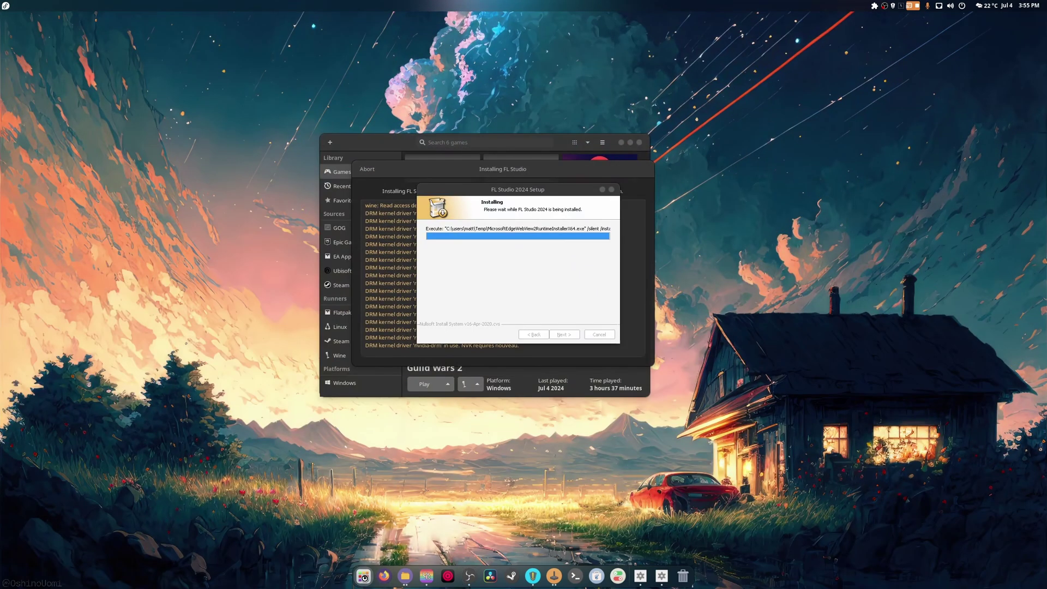
End all MicrosoftEdgeUp and MicrosoftEdgeWe processes together and minimize System Monitor
scroll(135, 344, "down", 15)
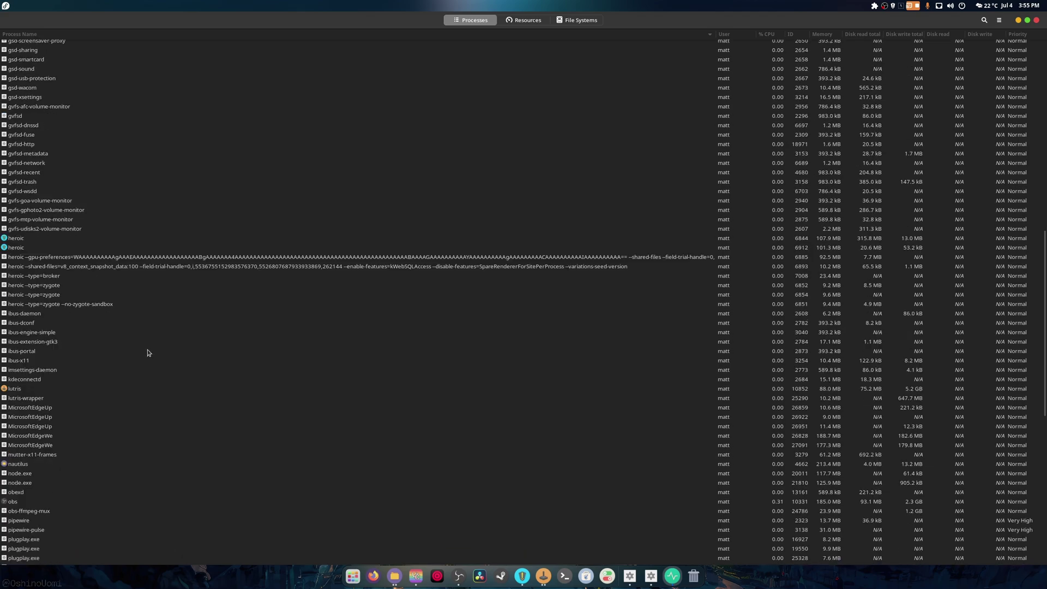
scroll(147, 354, "up", 4)
left_click(38, 119)
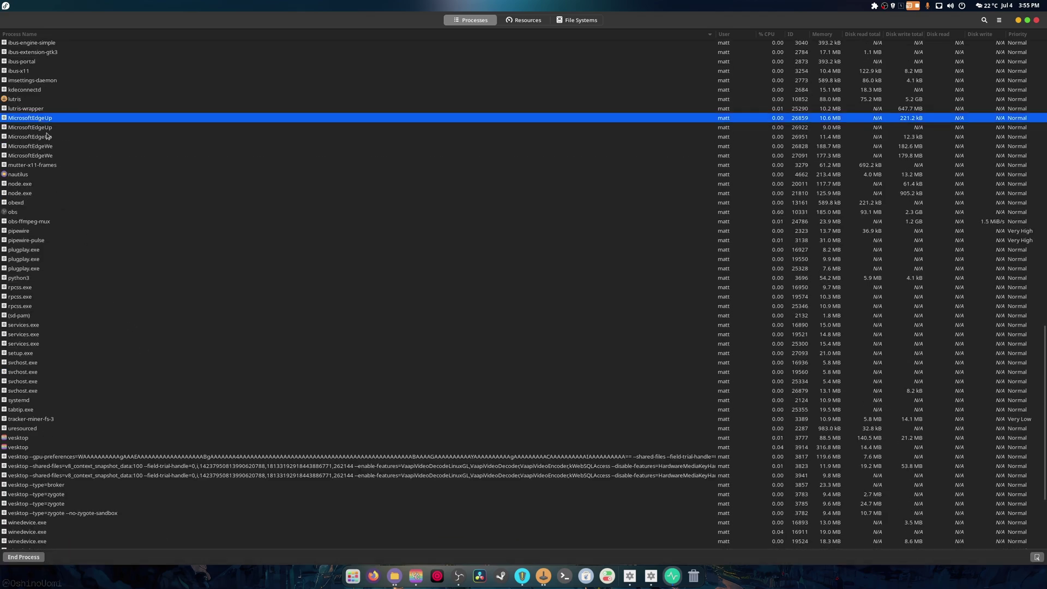
left_click(45, 163)
left_click(31, 121)
left_click(50, 156)
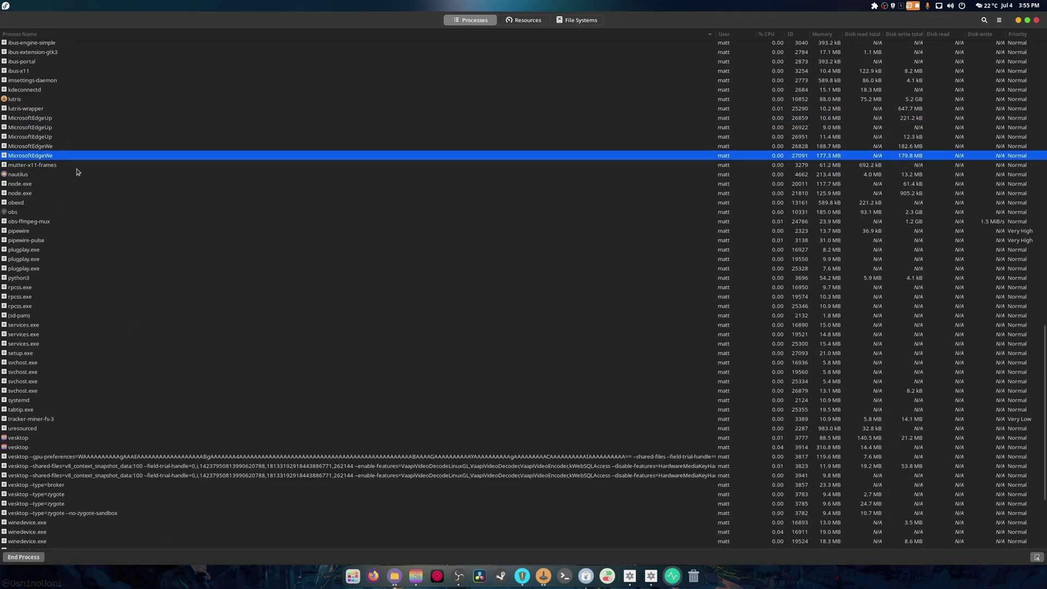
left_click(44, 125)
left_click(40, 119)
left_click(51, 155, "shift")
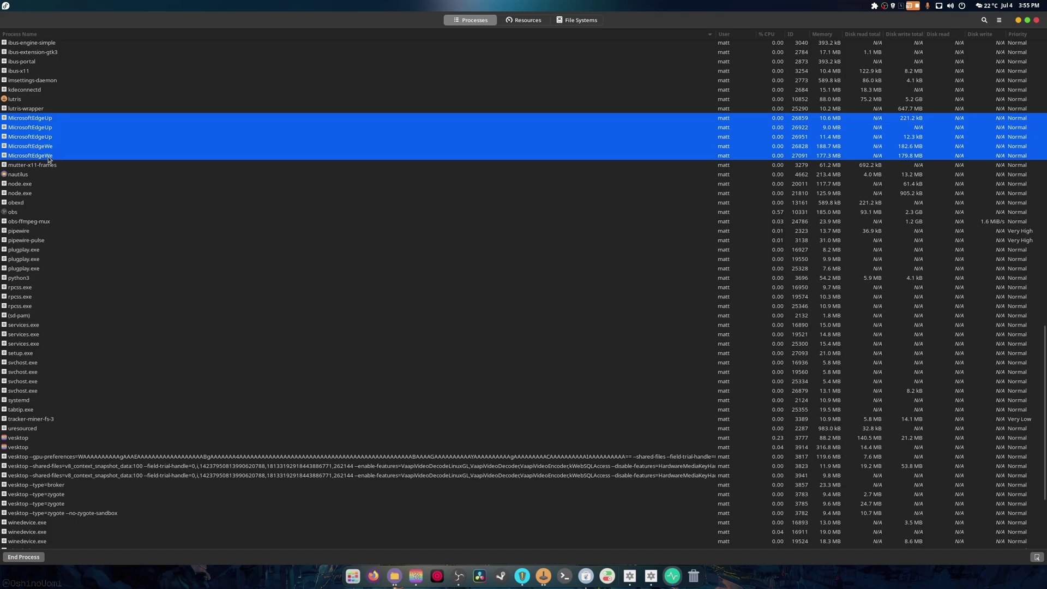
key("ctrl+e")
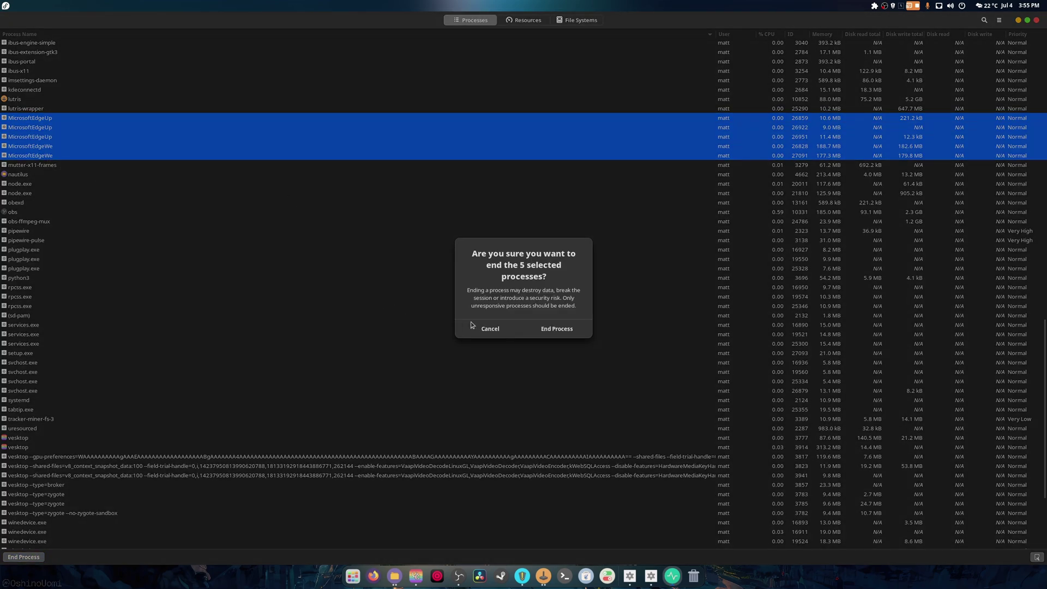
left_click(559, 328)
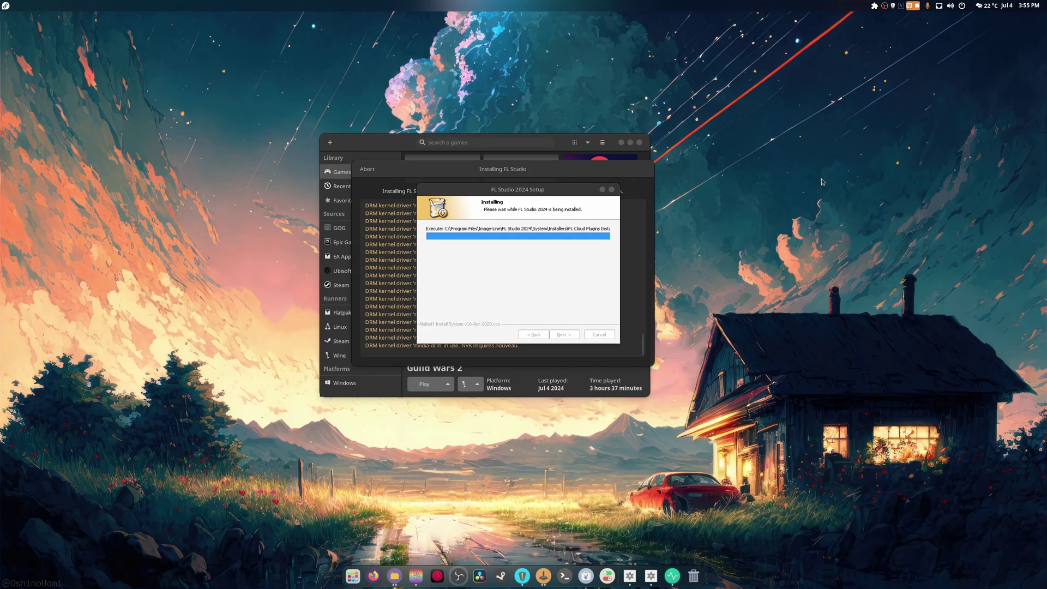
left_click(1018, 20)
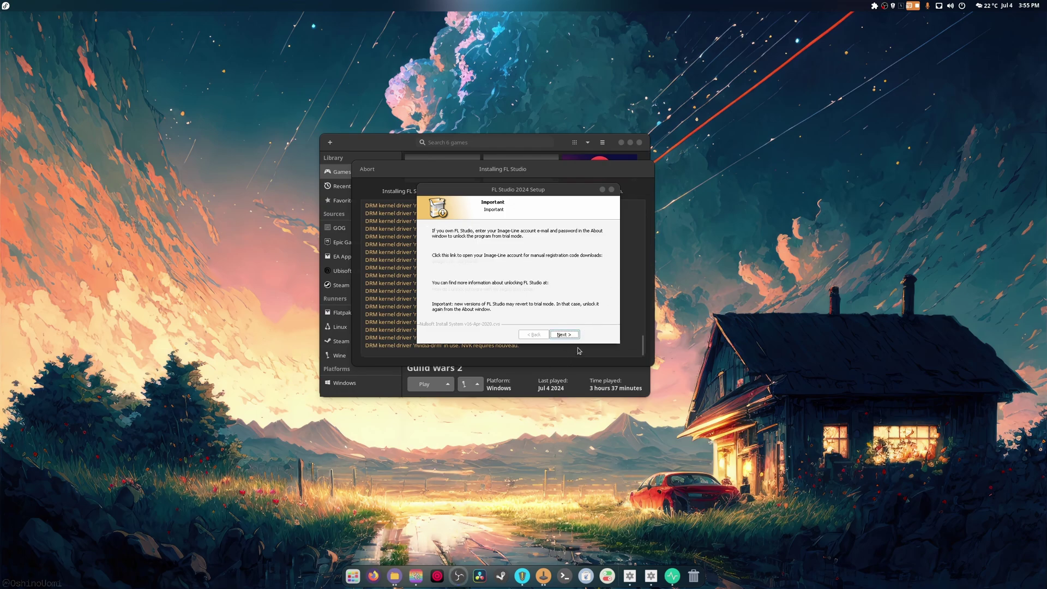
Continue past the Important page and finish the FL Studio 2024 Setup wizard
left_click(572, 334)
left_click(573, 334)
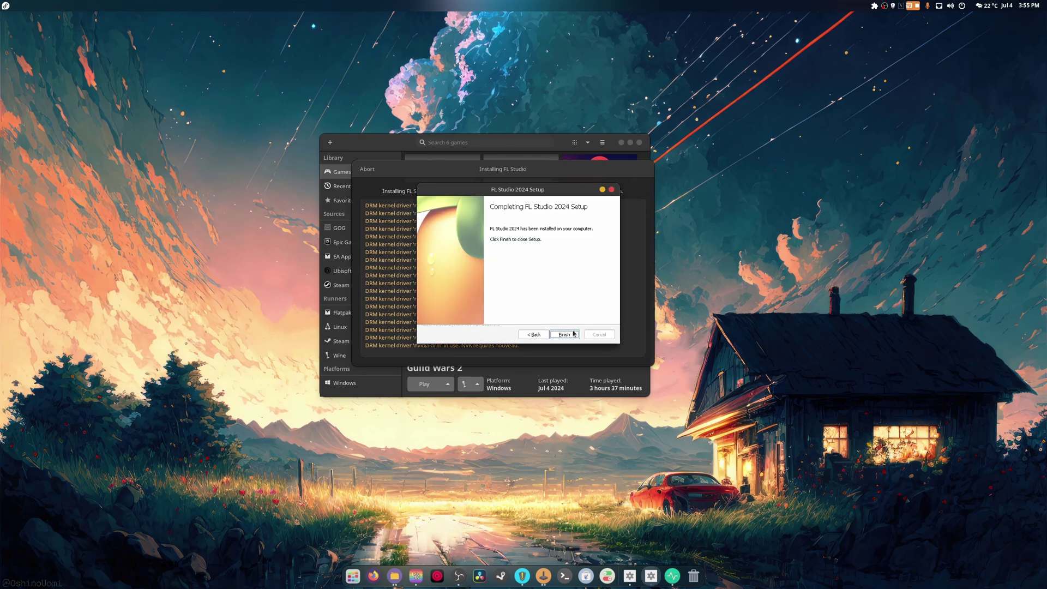
left_click(573, 334)
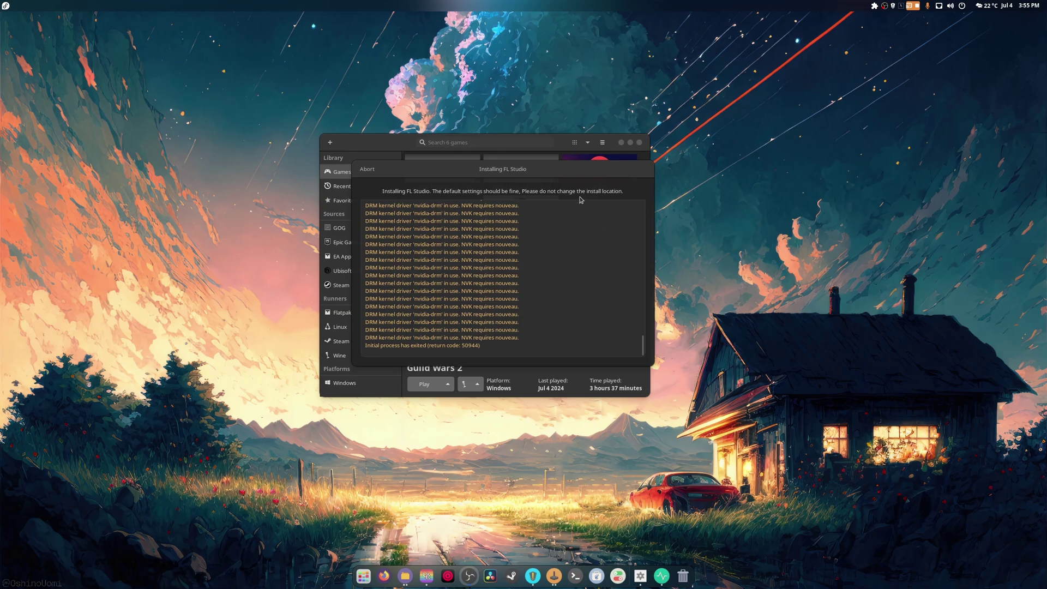
Abort the Lutris FL Studio installation script and confirm to return to the game library
mouse_move(555, 173)
left_mouse_down()
mouse_move(581, 171)
mouse_move(766, 441)
mouse_move(580, 224)
mouse_move(566, 163)
left_mouse_up()
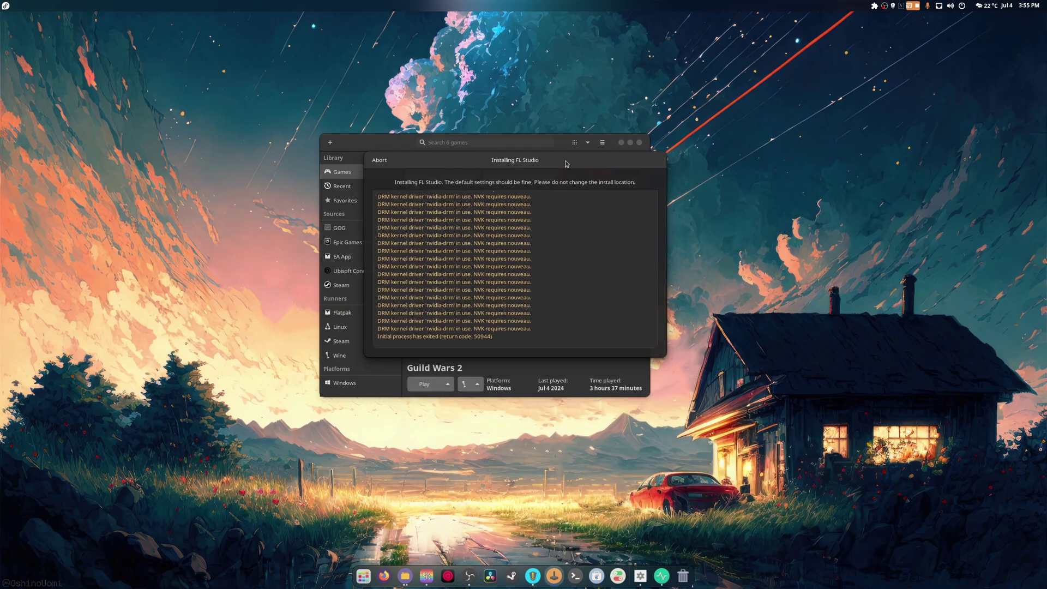
left_click(380, 160)
left_click(552, 271)
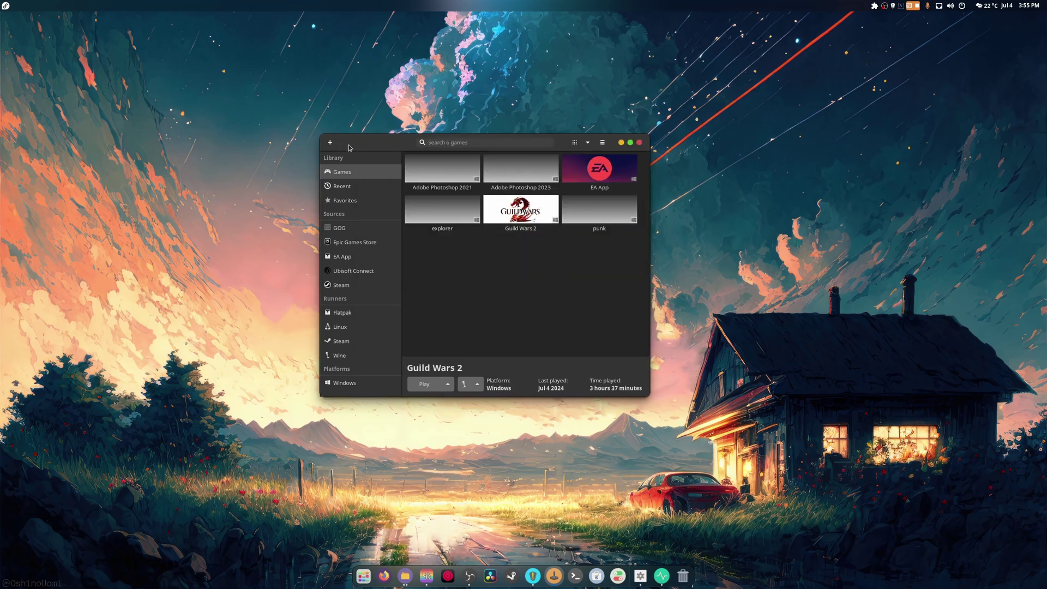
Add a locally installed game named "FL Studio" that uses the Wine (Runs Windows games) runner
left_click(330, 142)
left_click(459, 330)
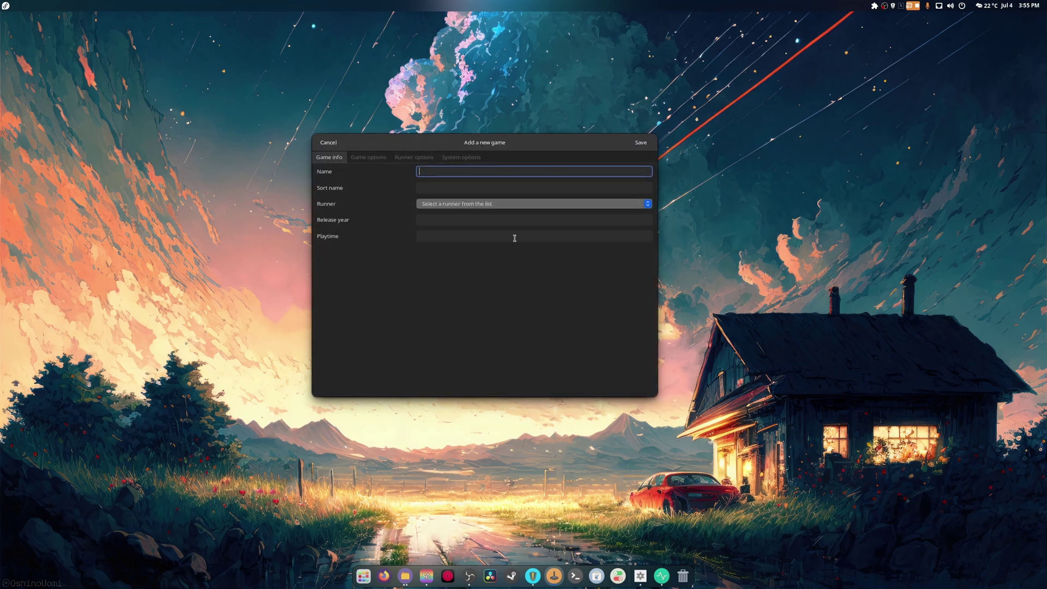
type("FL Studio")
left_click(476, 203)
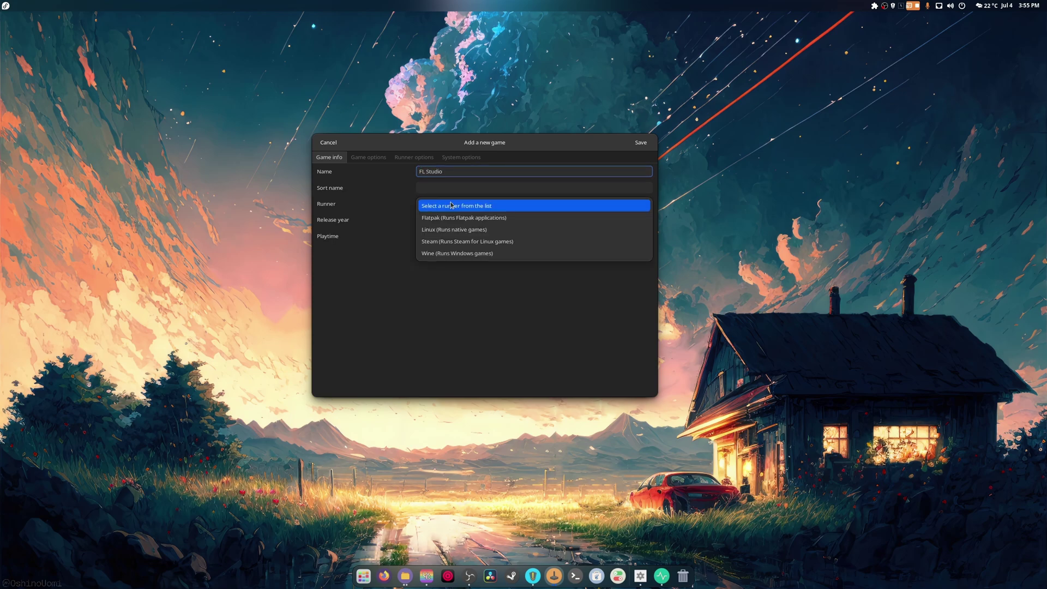
left_click(434, 245)
left_click(445, 257)
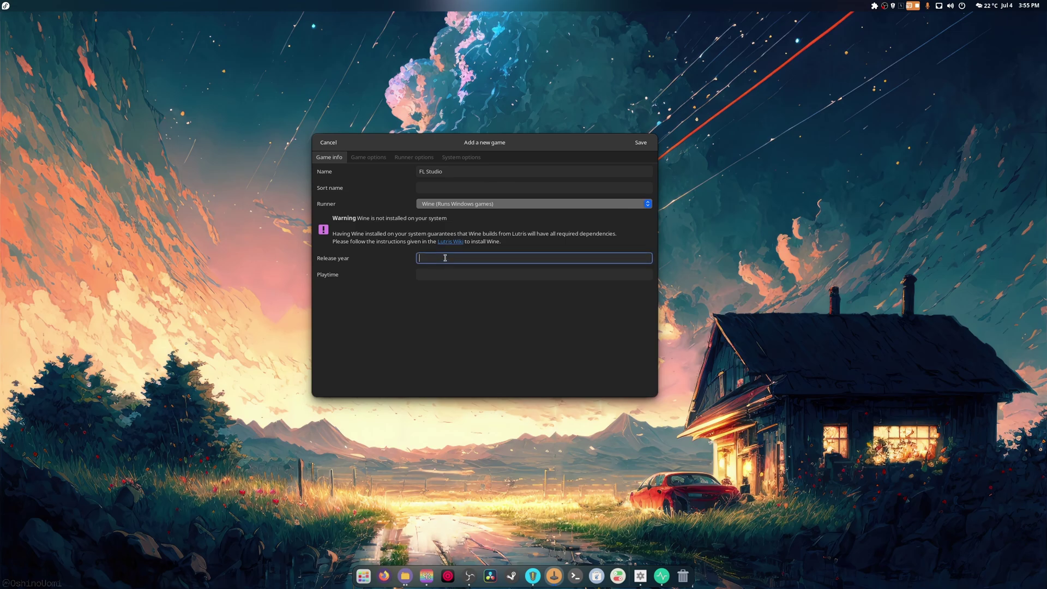
Set the game's executable to FL64.exe from the fl-studio prefix, in drive_c/Program Files/Image-Line/FL Studio 2024
left_click(360, 158)
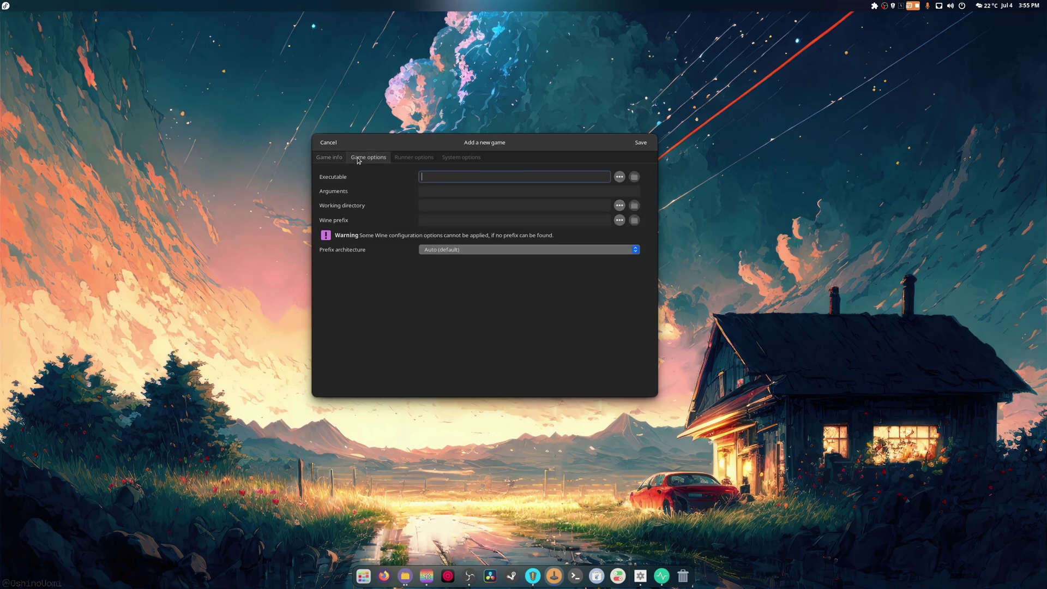
left_click(620, 177)
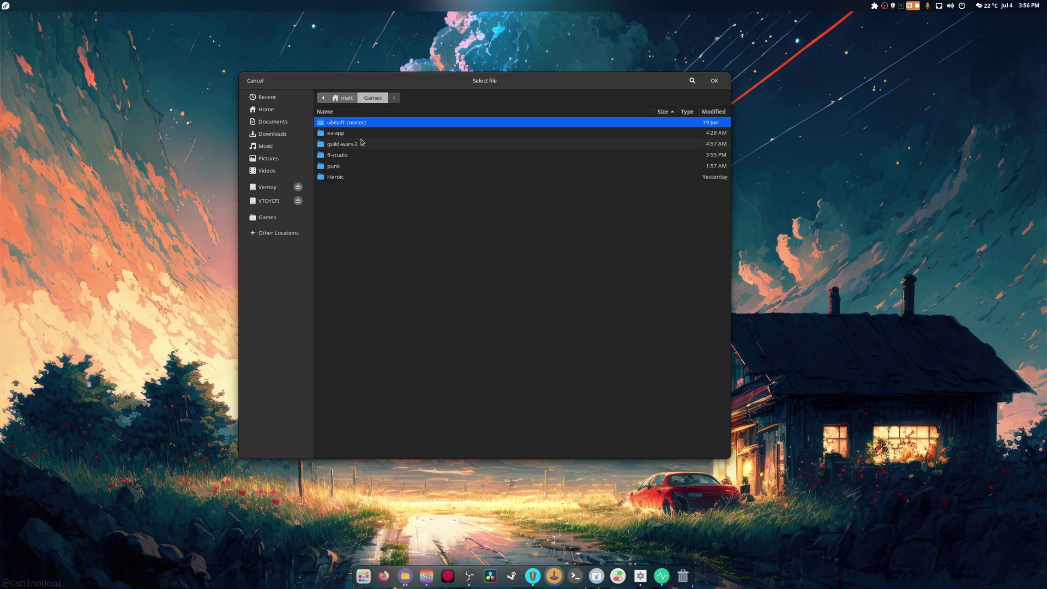
double_click(346, 159)
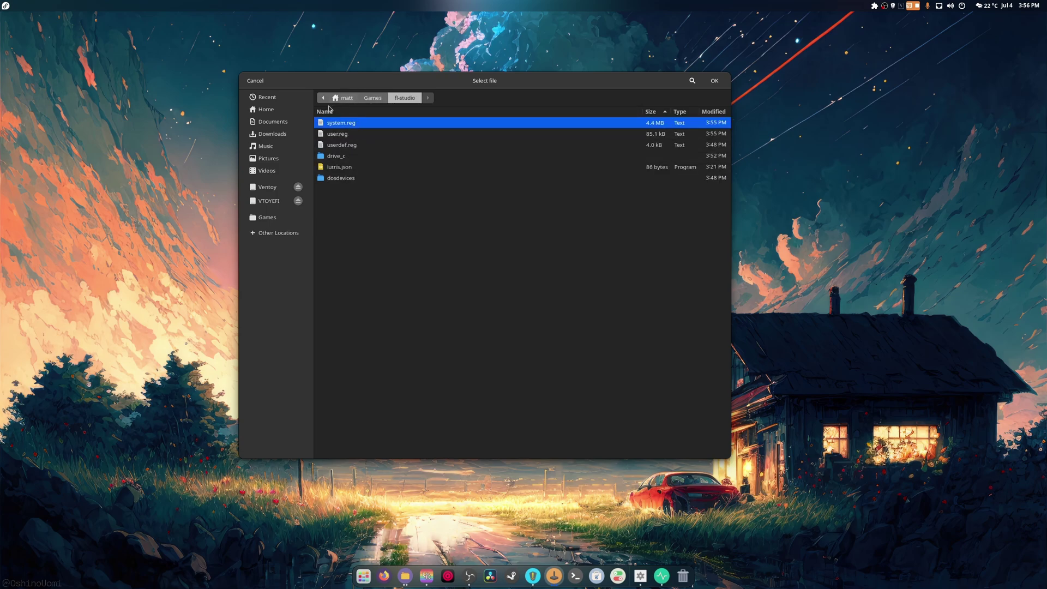
left_click(273, 110)
double_click(377, 273)
double_click(344, 156)
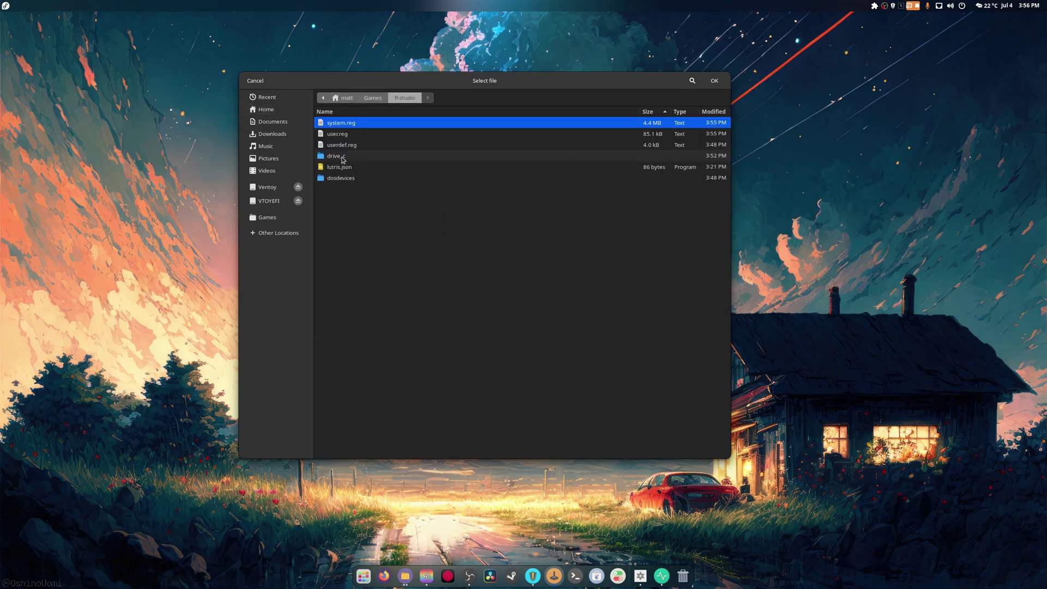
double_click(344, 157)
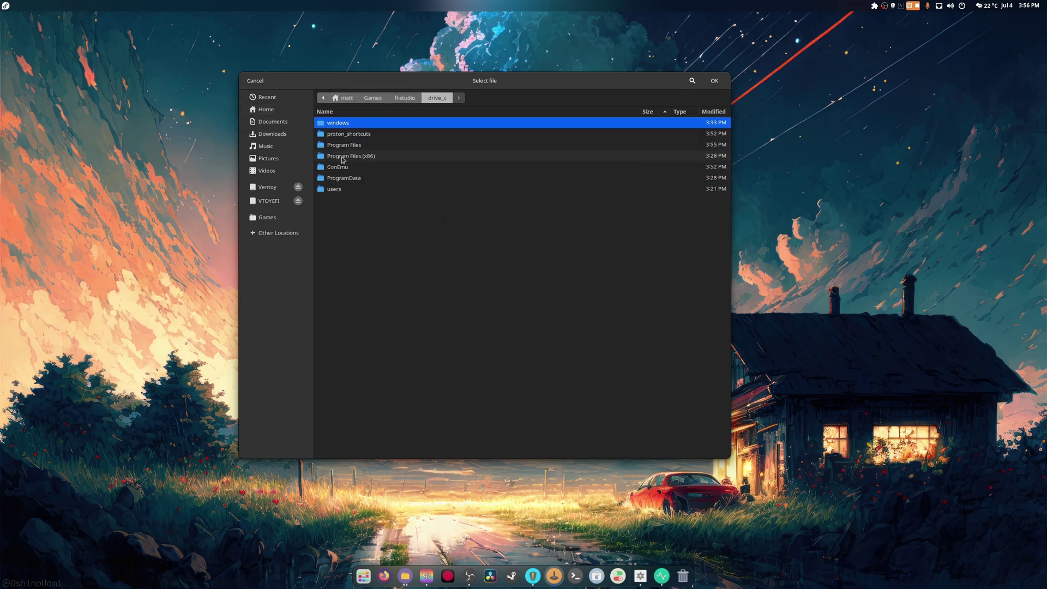
double_click(361, 146)
double_click(351, 135)
double_click(349, 124)
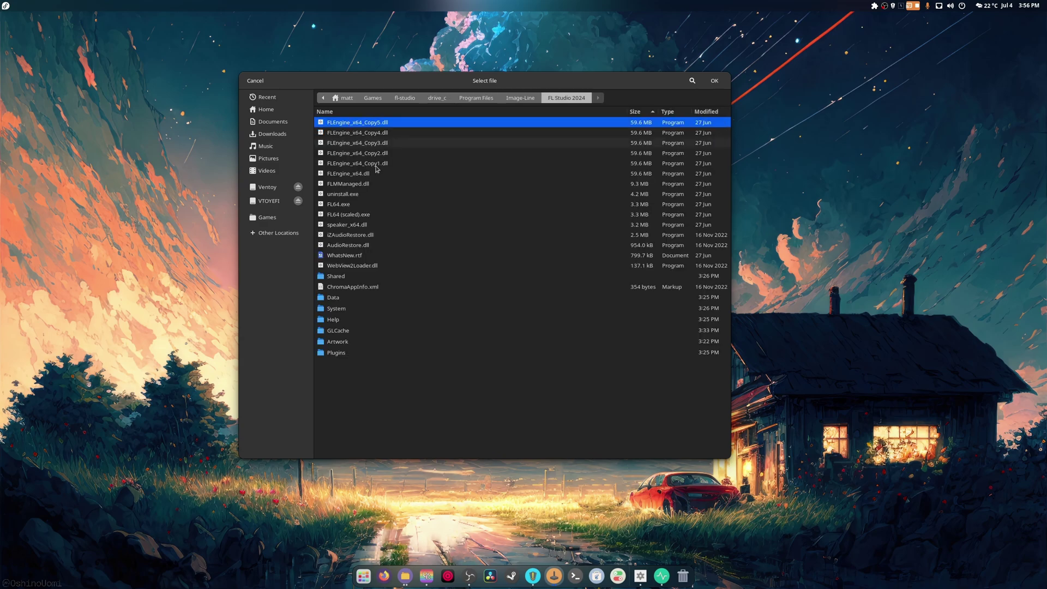
double_click(354, 206)
Choose the prefix architecture and set the runner's Wine version to wine-9.12-staging-tkg-amd64
left_click(444, 233)
left_click(440, 259)
left_click(415, 161)
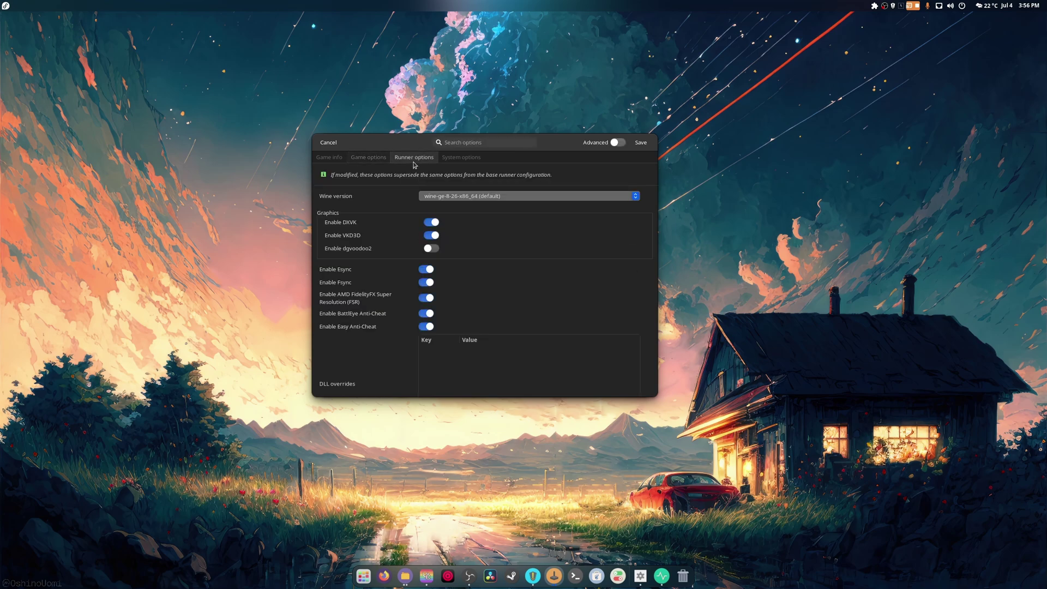
left_click(439, 194)
left_click(441, 195)
left_click(447, 195)
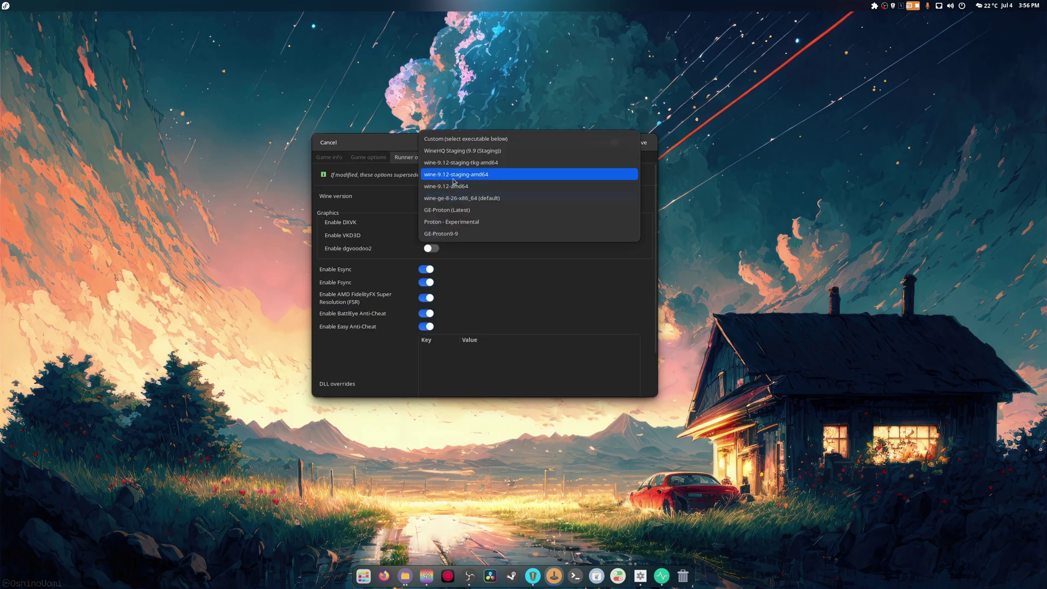
left_click(484, 166)
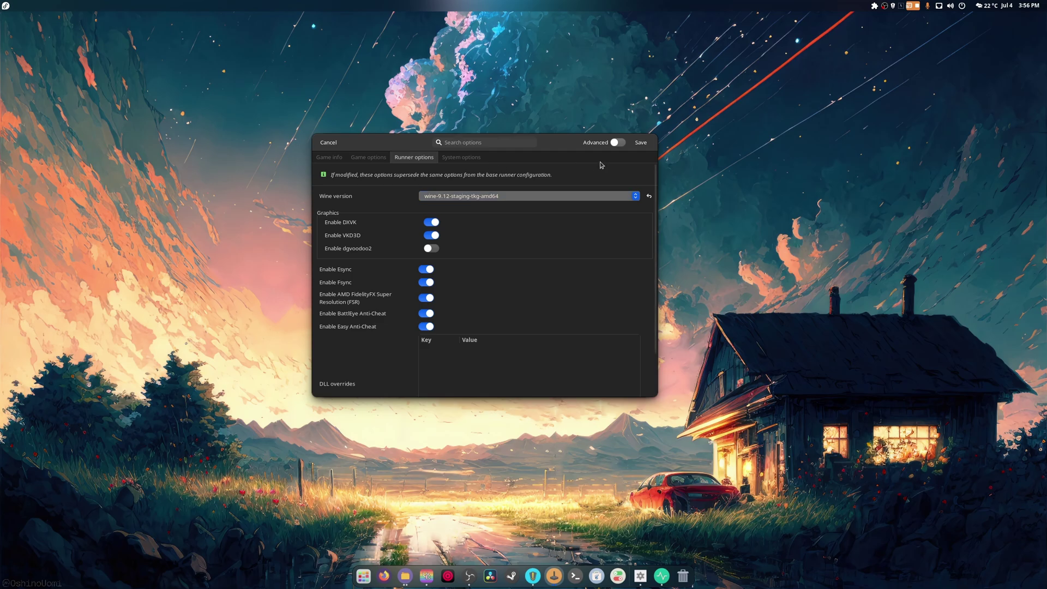
left_click(637, 143)
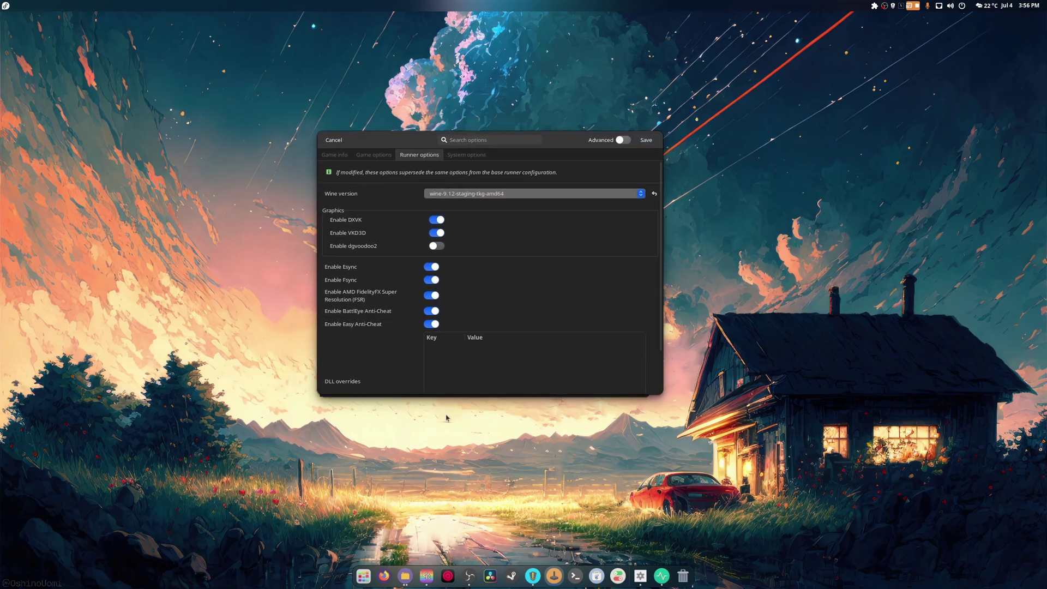
Switch to ProtonPlus and check the Wine-Staging-Tkg (Kron4ek) versions offered for Lutris, closing it when done
left_click(364, 576)
scroll(642, 433, "down", 2)
scroll(436, 314, "up", 1)
left_click(339, 221)
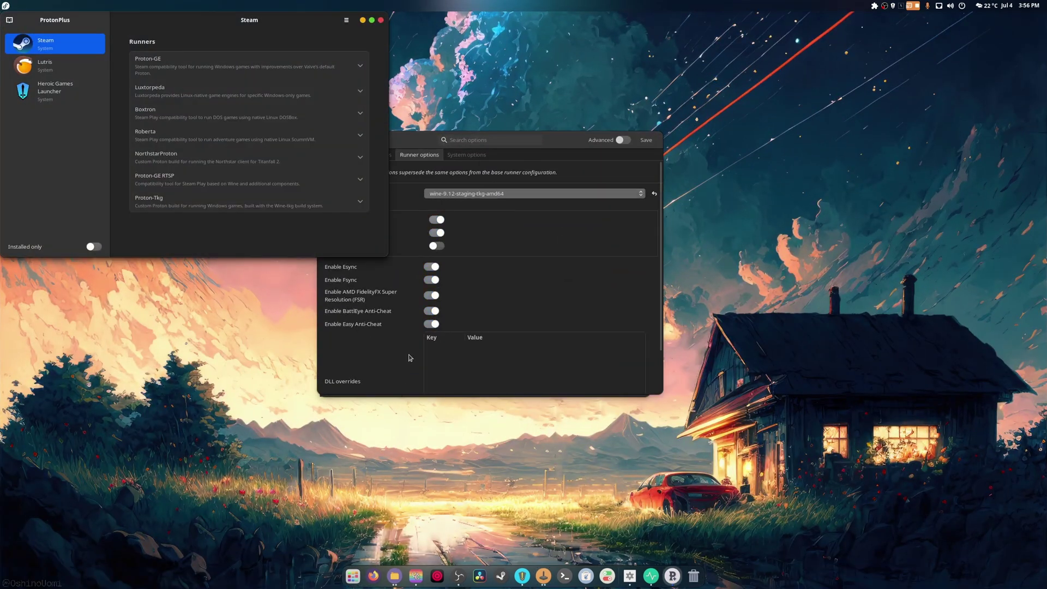
left_click(49, 69)
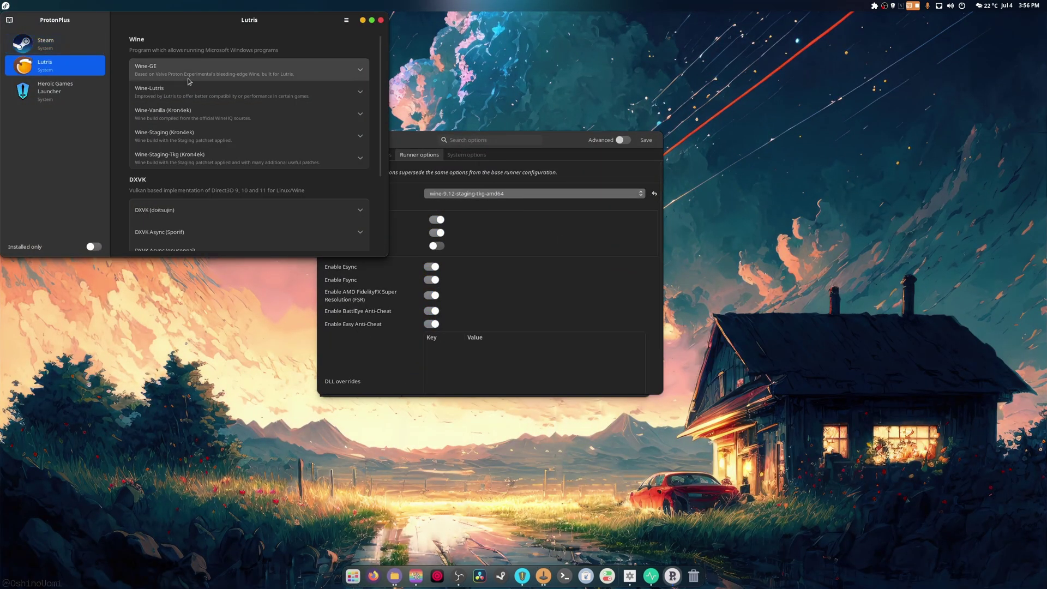
left_click(209, 161)
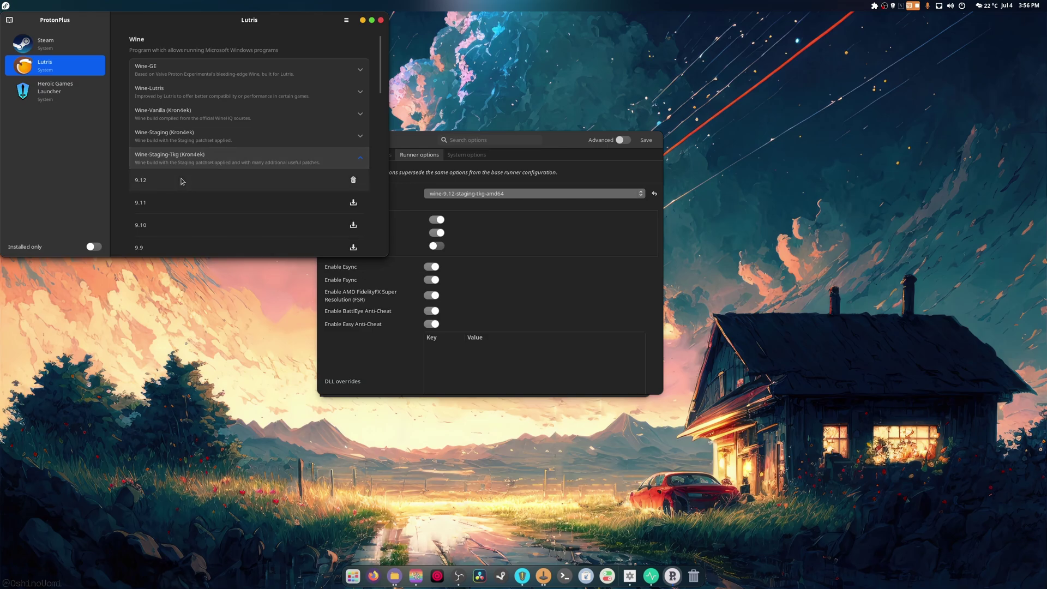
left_click(381, 21)
Save the new game entry, launch FL Studio from the Lutris library and minimize Lutris
left_click(646, 140)
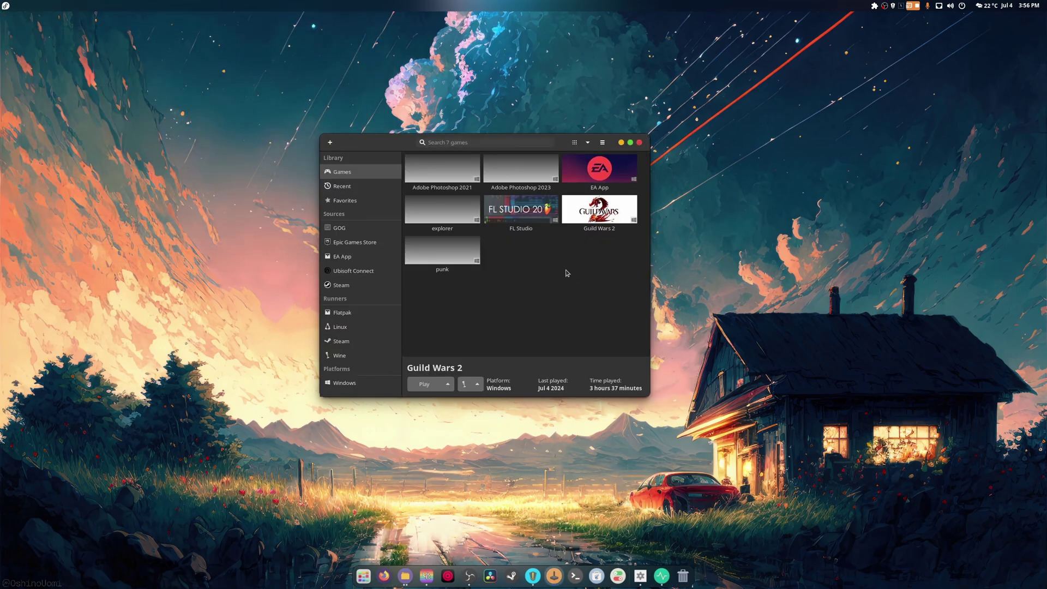
right_click(513, 205)
left_click(532, 212)
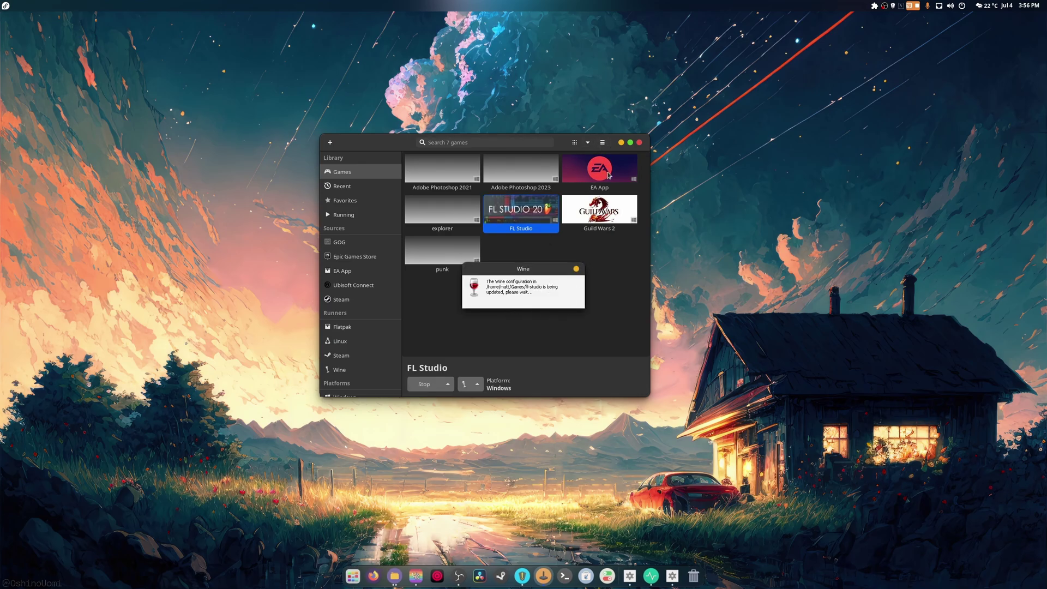
left_click(621, 143)
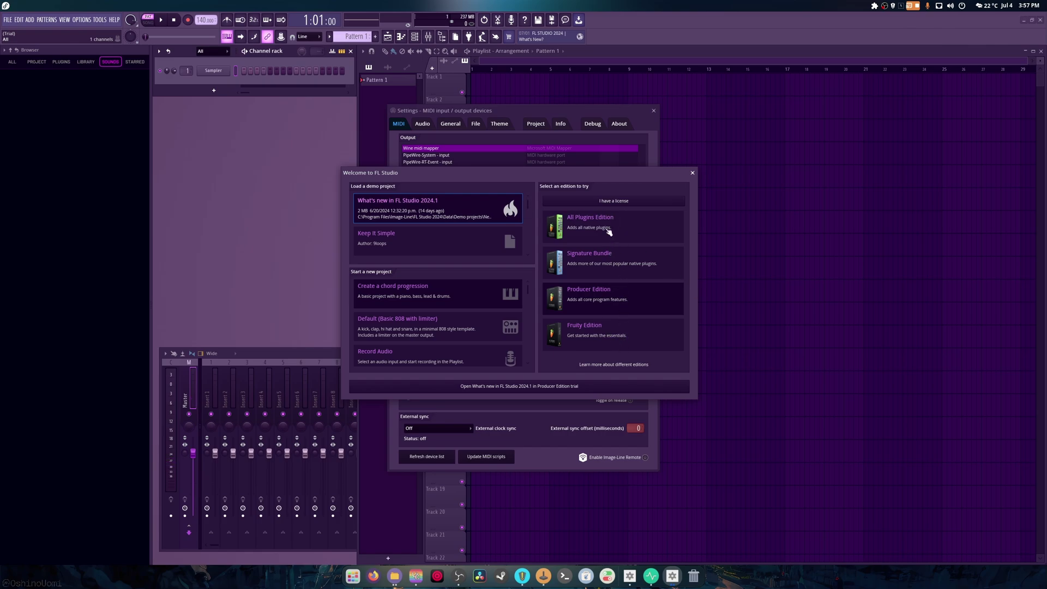
Dismiss the Welcome, device error and MIDI settings windows, and show all content in the Browser
left_click(693, 173)
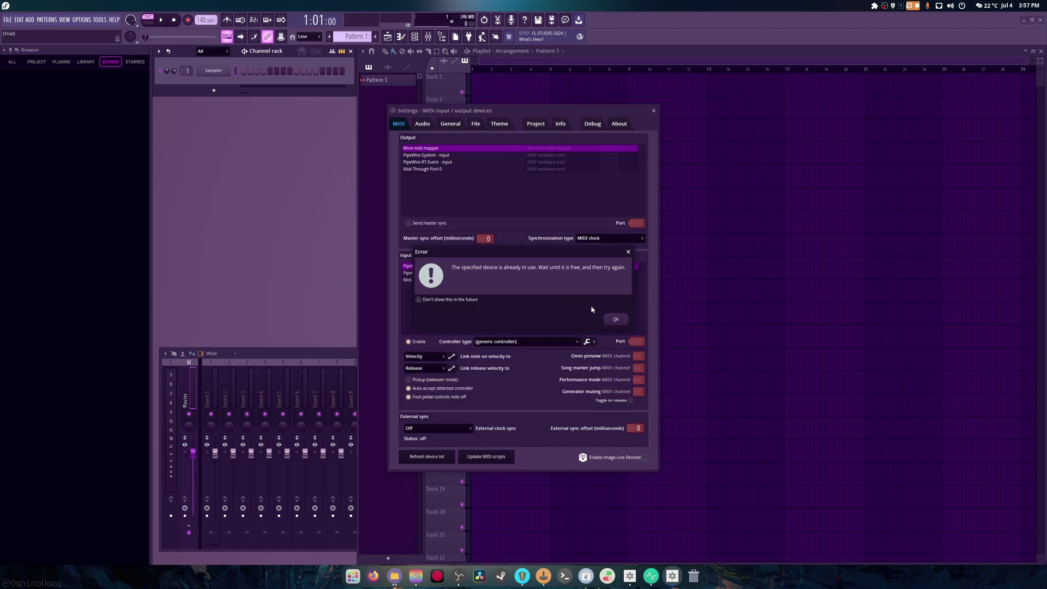
left_click(616, 319)
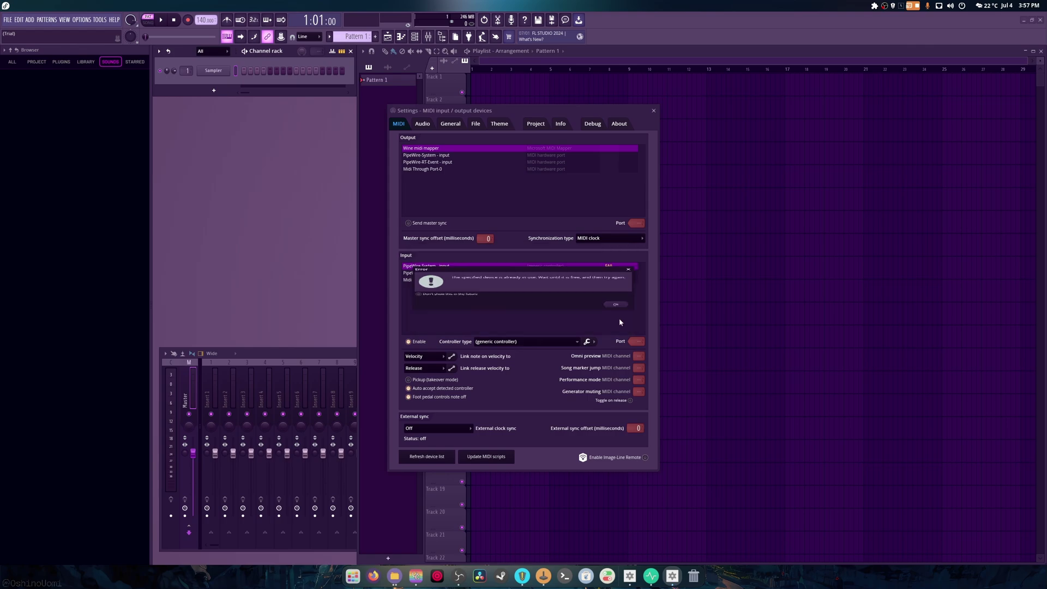
left_click(654, 110)
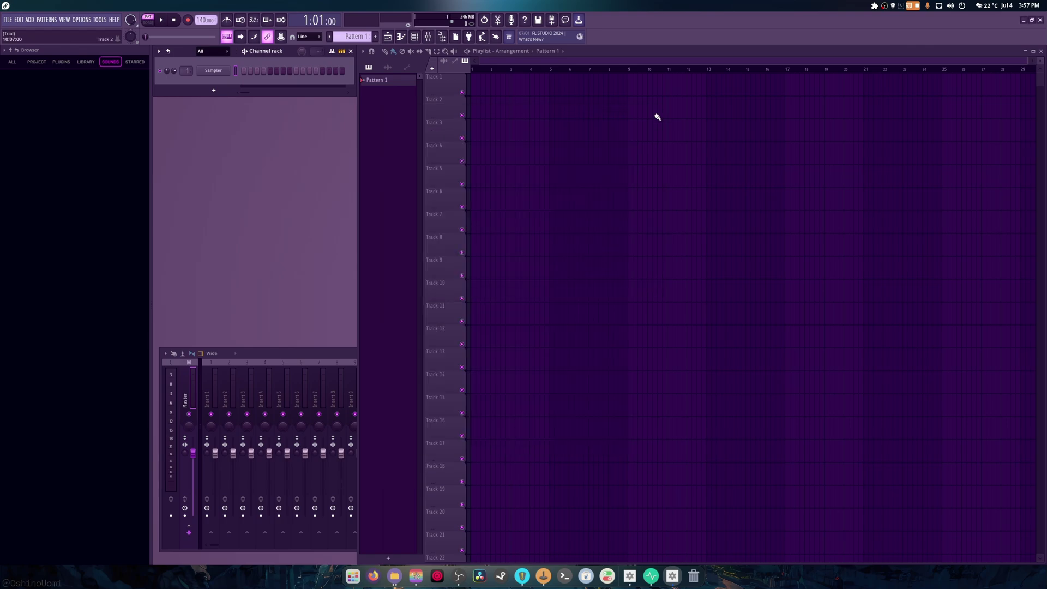
left_click(12, 62)
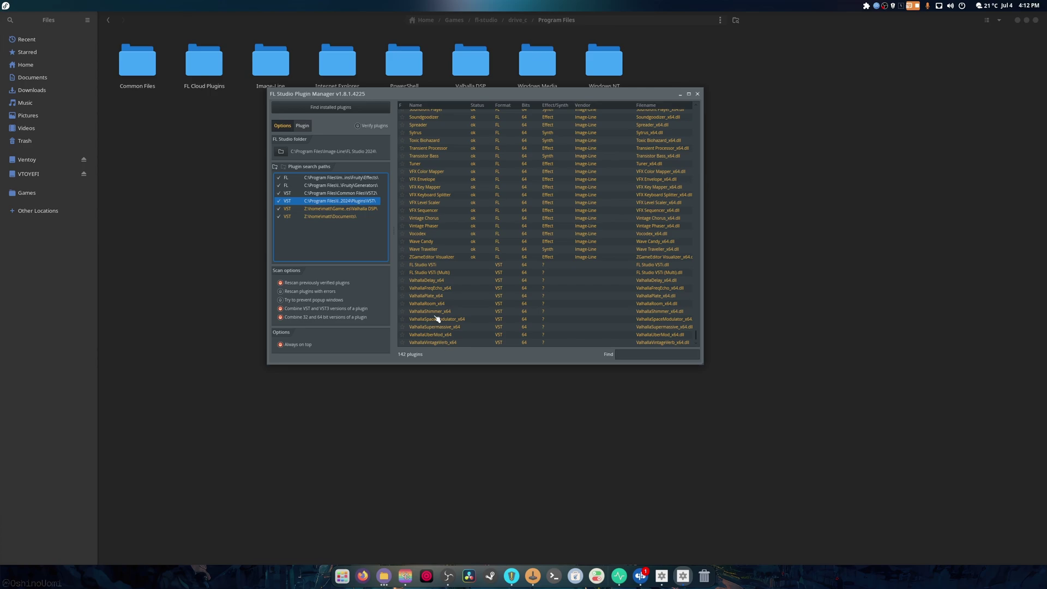
Close the Plugin Manager and both file manager windows to return to the FL Studio project
left_click(697, 93)
left_click(1035, 21)
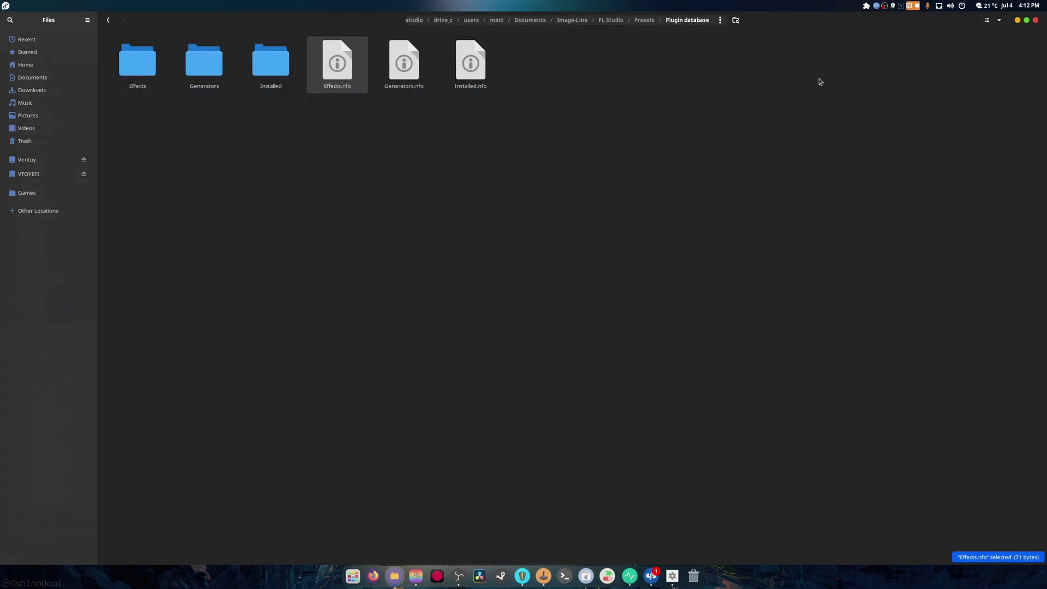
left_click(1035, 21)
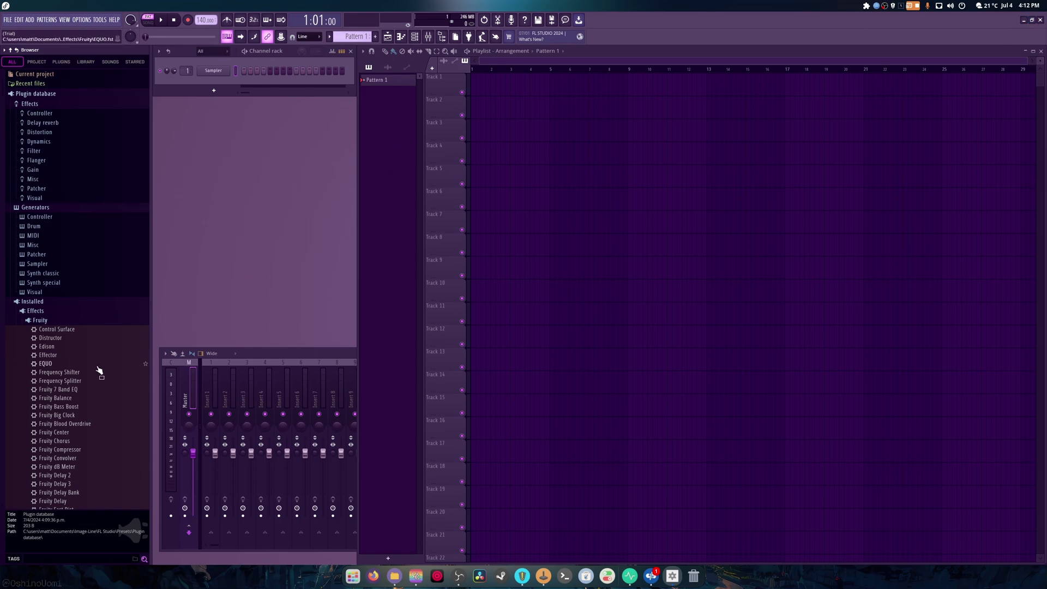
Refresh the plugin list with a fast scan and collapse the Fruity folder under the installed Effects
scroll(98, 367, "down", 20)
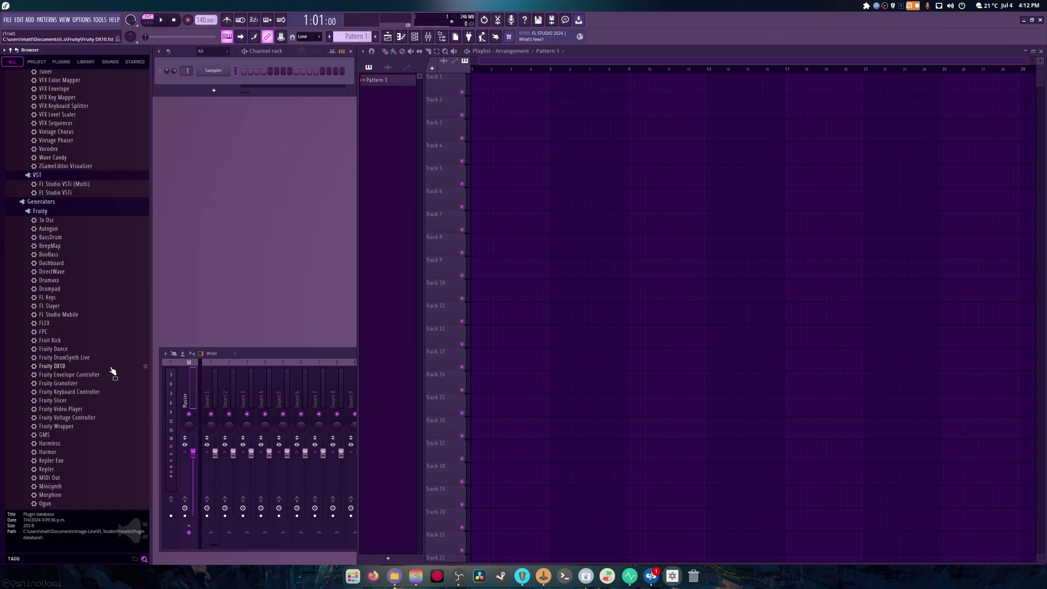
scroll(113, 372, "down", 10)
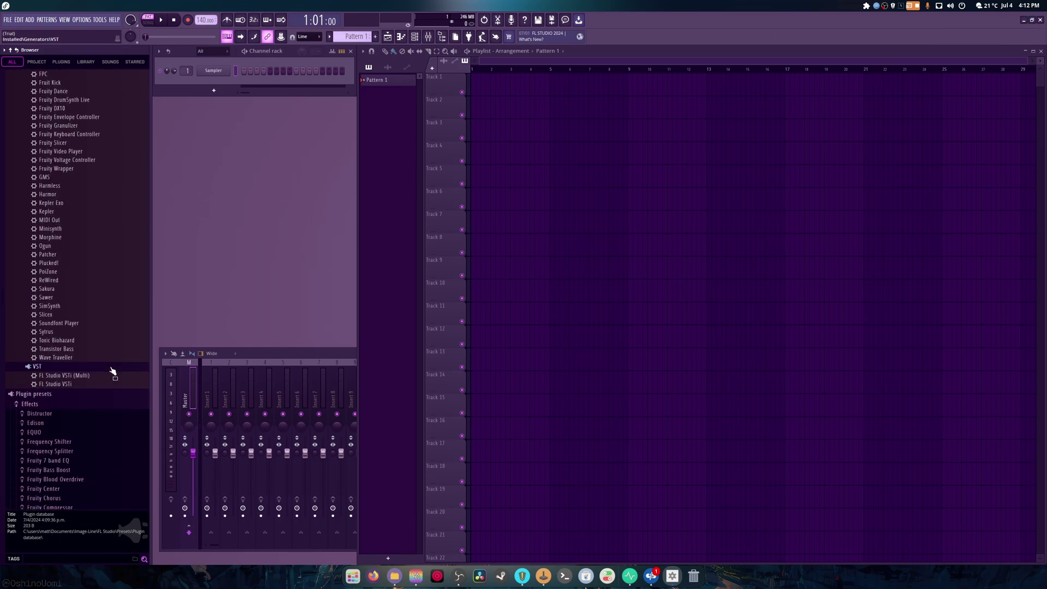
scroll(110, 369, "up", 20)
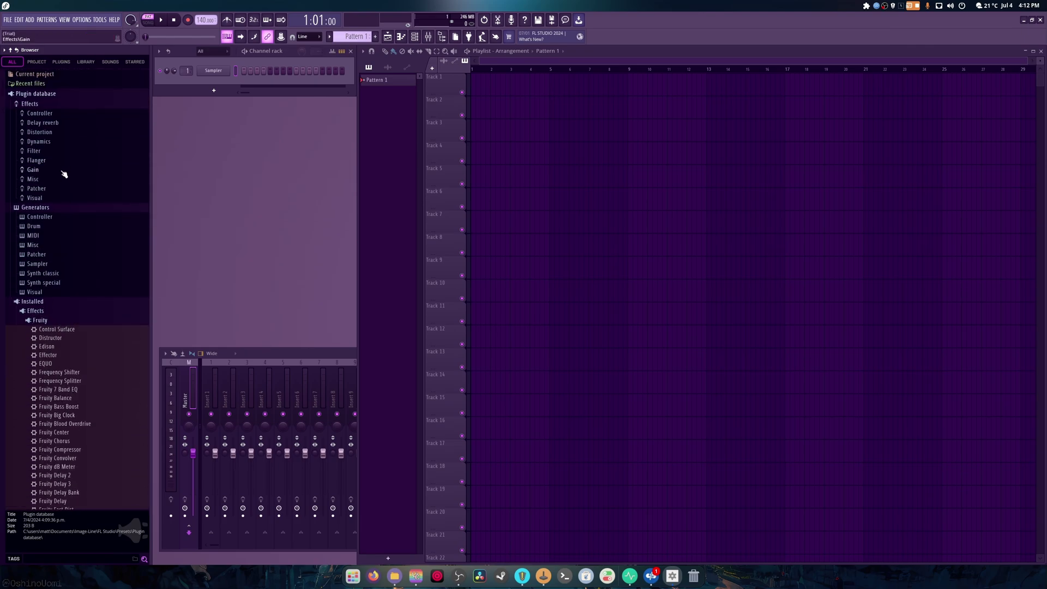
right_click(41, 95)
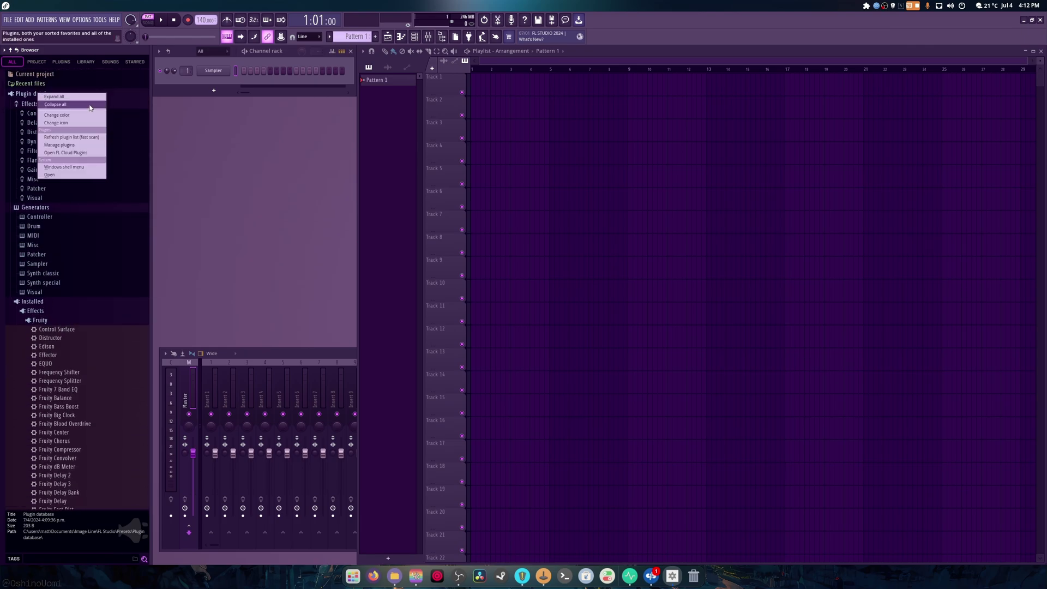
left_click(95, 138)
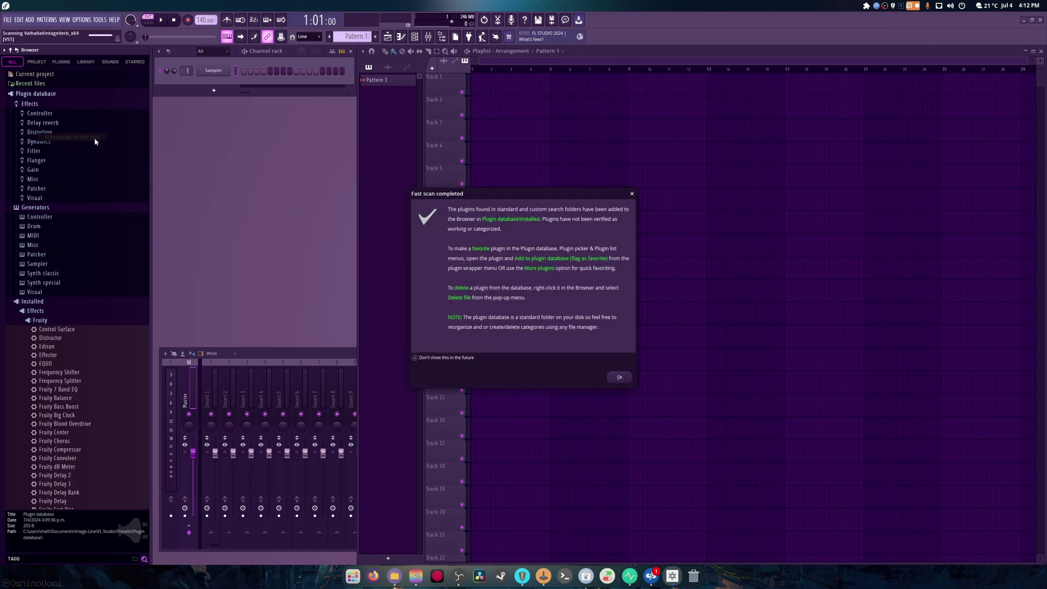
left_click(619, 377)
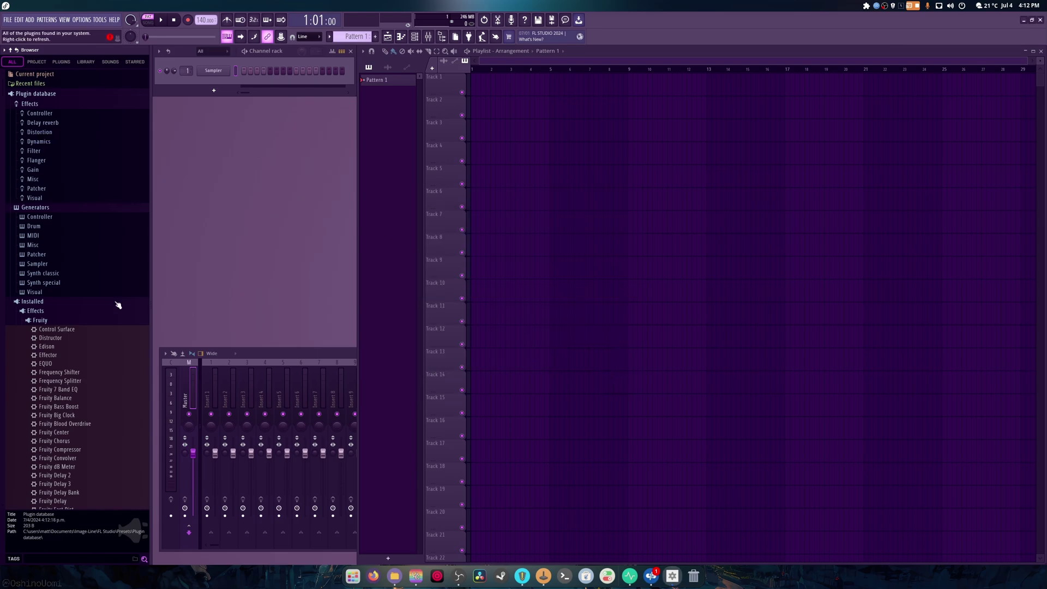
left_click(40, 322)
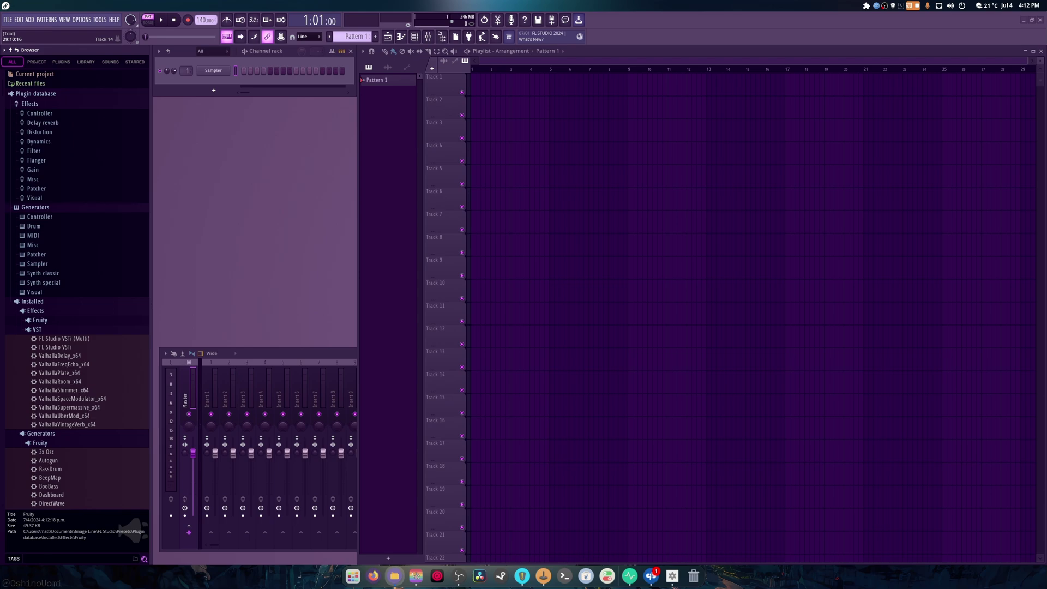
Place the "Diablo but it's lofi beats" audio file at the start of Track 6 in the Playlist and play it
left_click_drag(577, 146, 497, 210)
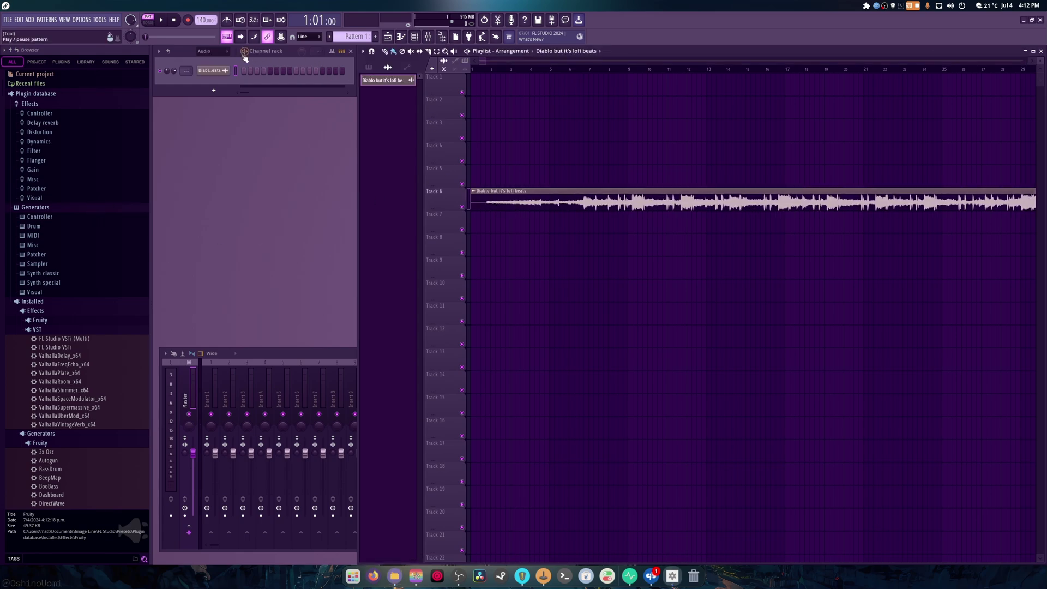
left_click(160, 21)
left_click(160, 20)
View the audio clip's channel settings and close them again
double_click(543, 193)
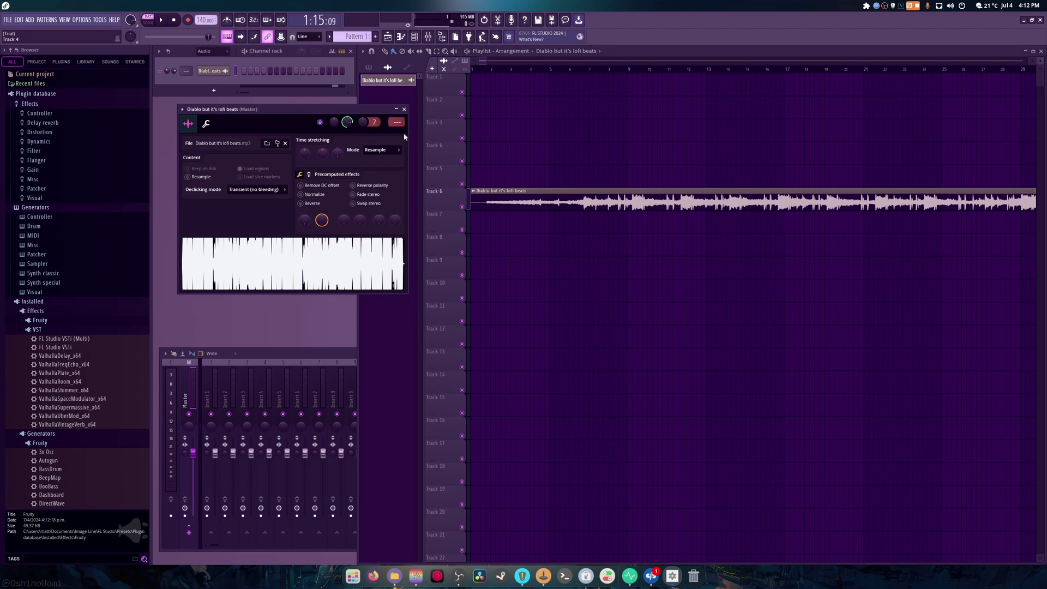
left_click(404, 110)
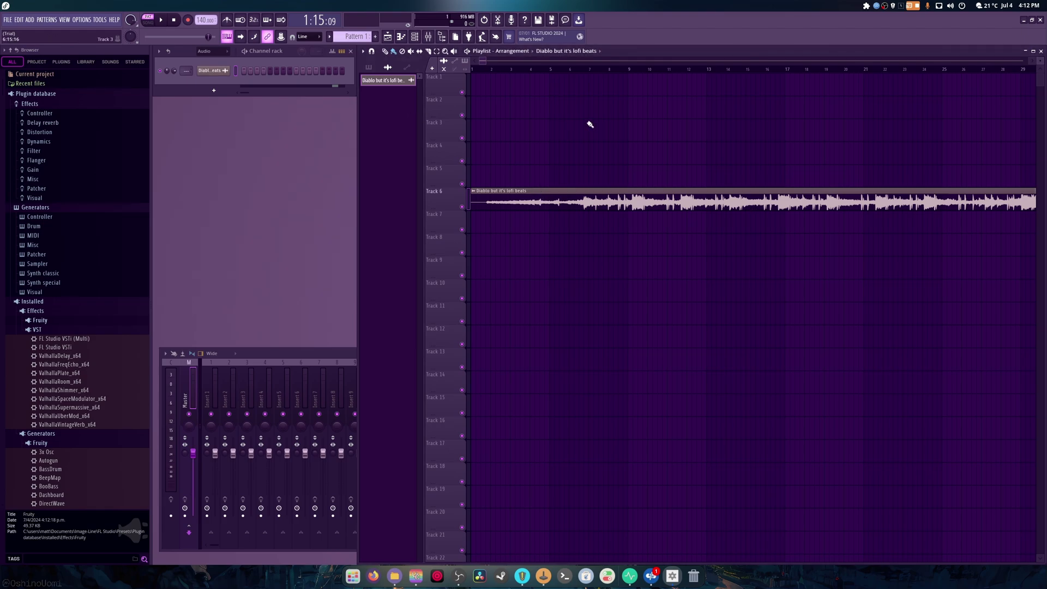
Delete the clip from Track 6, place it again at the start of the Playlist for playback, and move it to Track 1
right_click(560, 200)
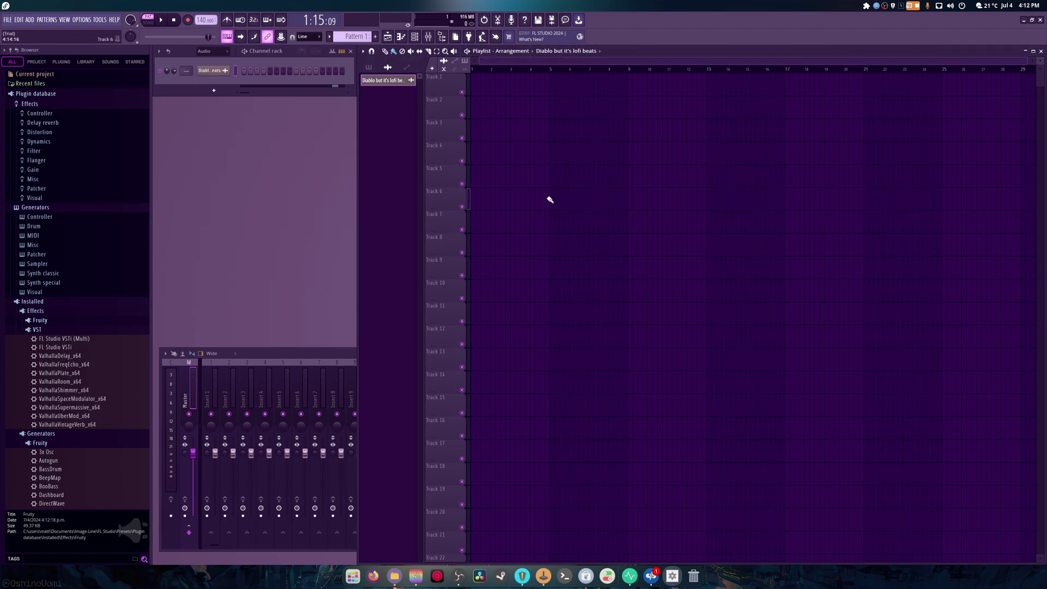
left_click(548, 199)
left_click_drag(548, 198, 475, 198)
left_click(162, 20)
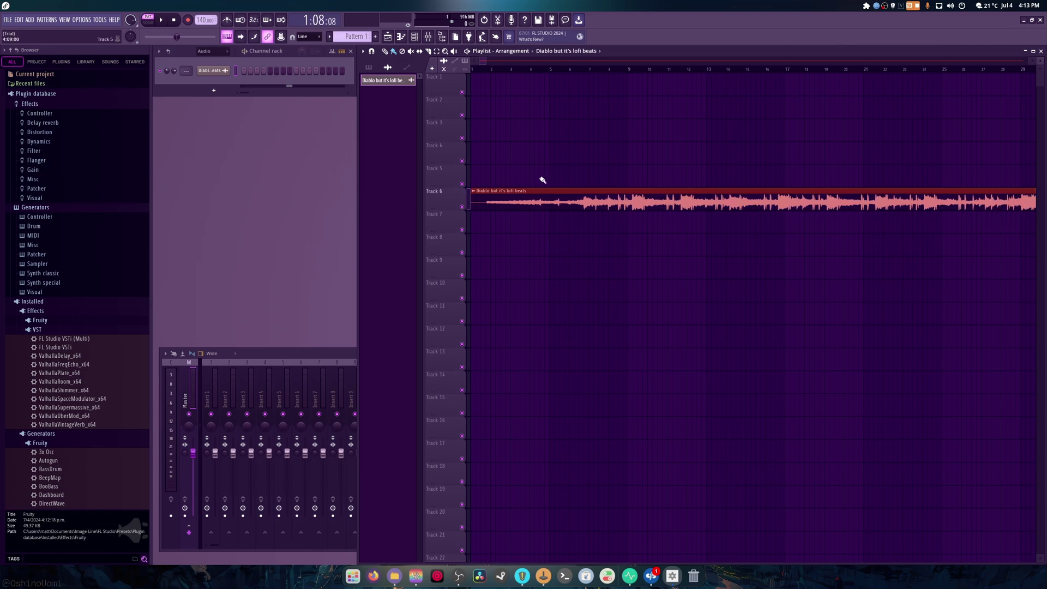
left_click_drag(537, 191, 519, 72)
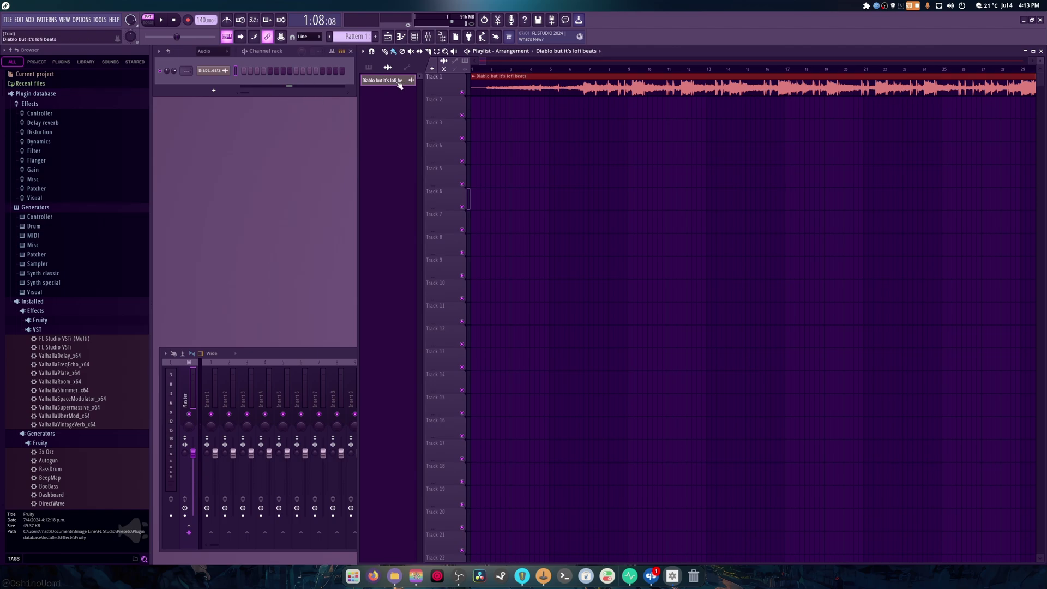
Play the arrangement from the start of the Playlist, stop it, and check the audio clip's channel settings
left_click(161, 20)
left_click(162, 20)
mouse_move(477, 61)
left_mouse_down()
mouse_move(496, 63)
mouse_move(479, 62)
left_mouse_up()
left_click(161, 20)
key("space")
left_click(216, 75)
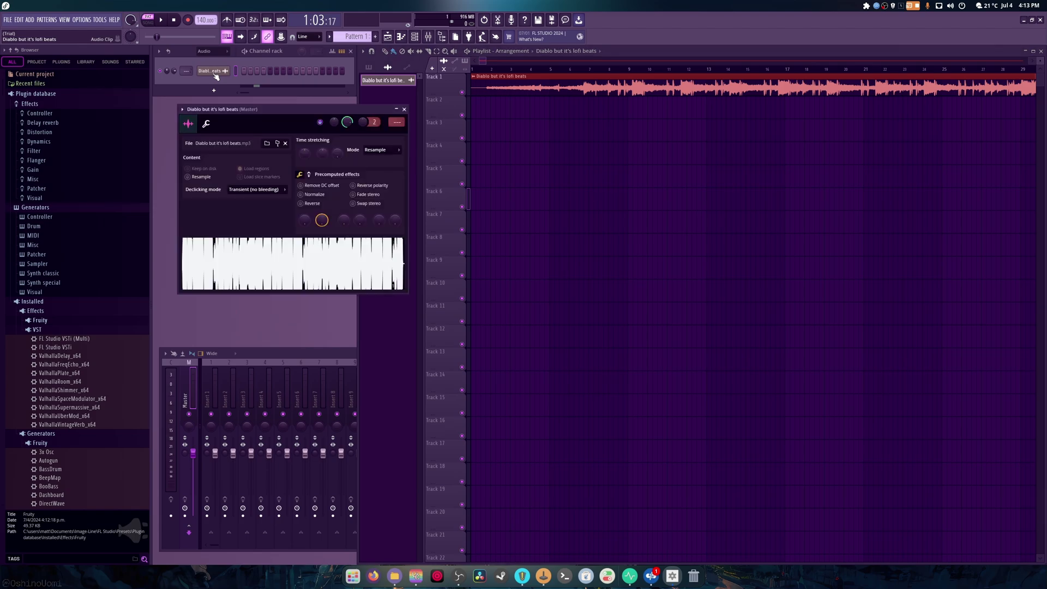
left_click(404, 109)
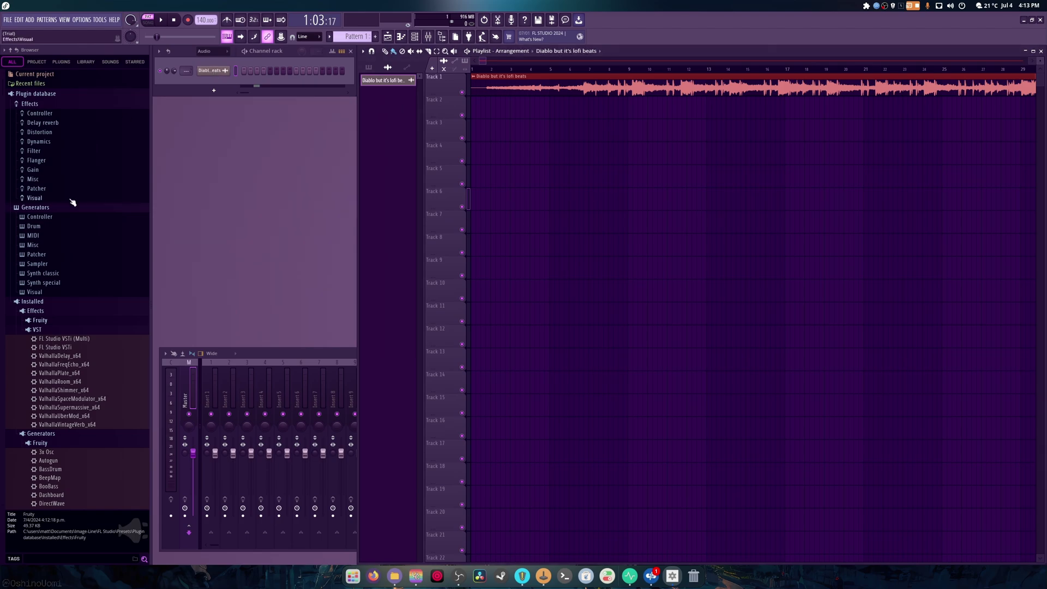
Load the ValhallaUberMod_x64 effect from the installed VST effects onto the Master track
scroll(129, 386, "down", 10)
scroll(128, 408, "up", 5)
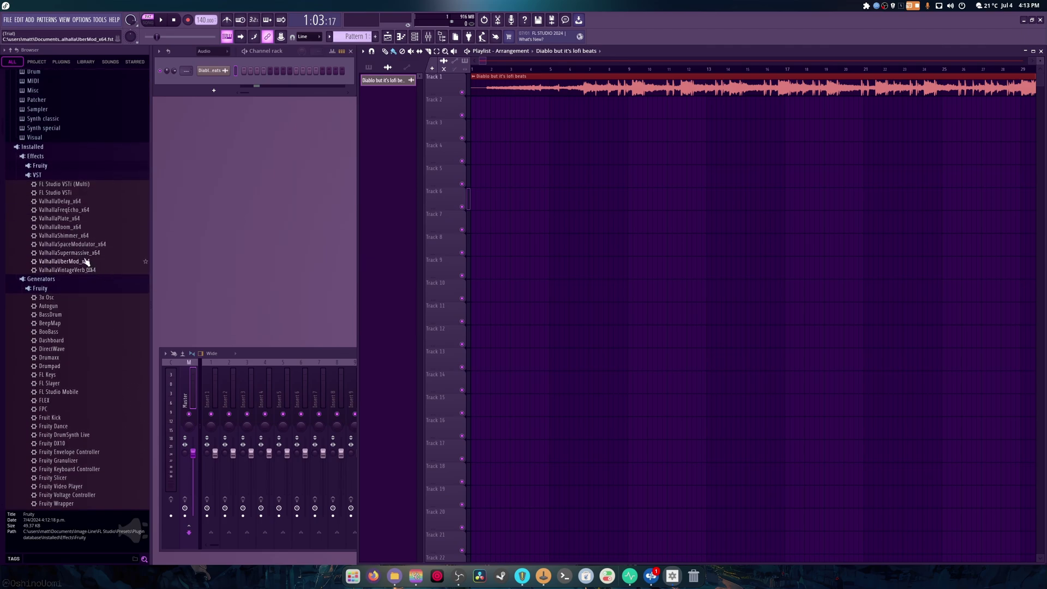
left_click_drag(85, 262, 285, 196)
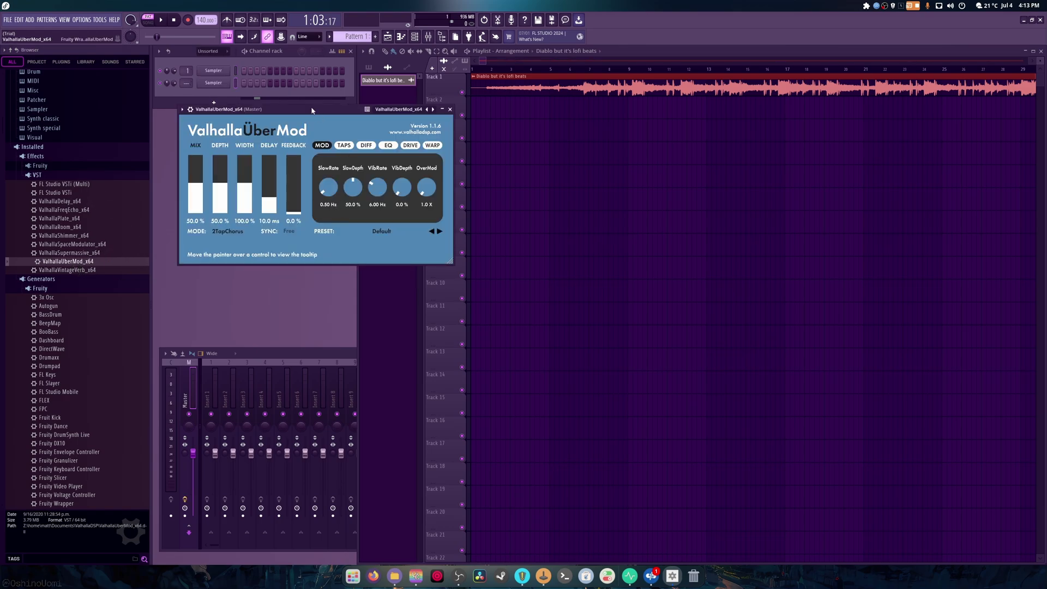
left_click_drag(312, 111, 337, 134)
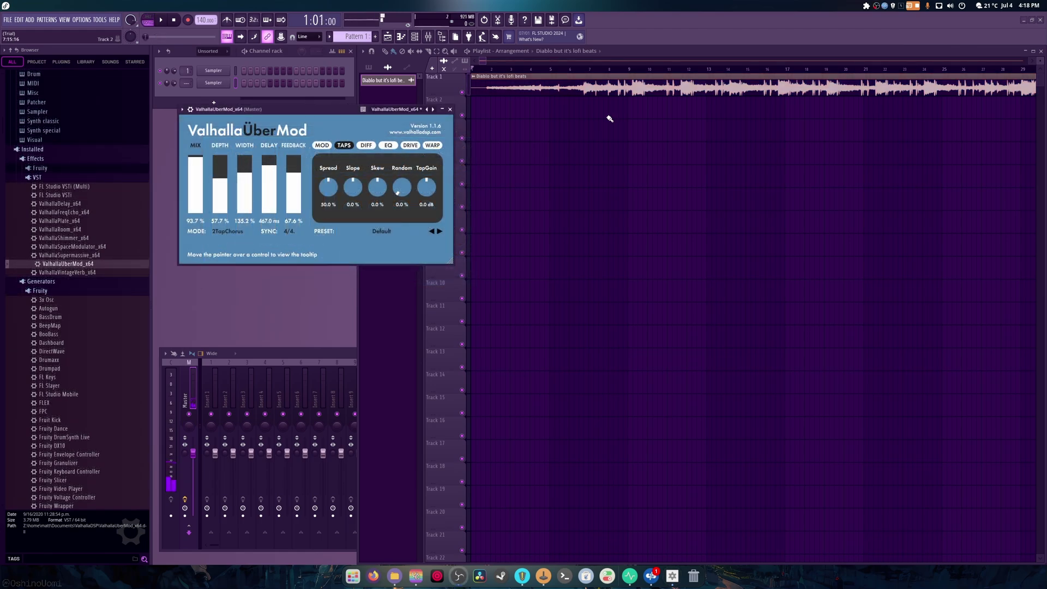
Audition the arrangement through ValhallaUberMod while viewing its Mod, Diff and Taps pages, closing the plugin window and stopping playback at the end
left_click(162, 20)
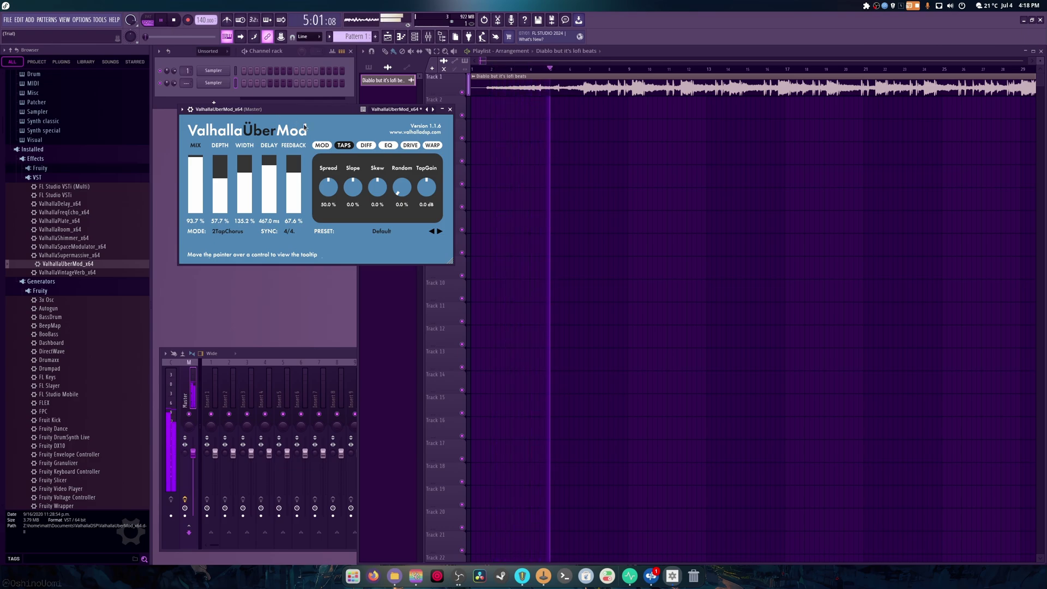
left_click(326, 146)
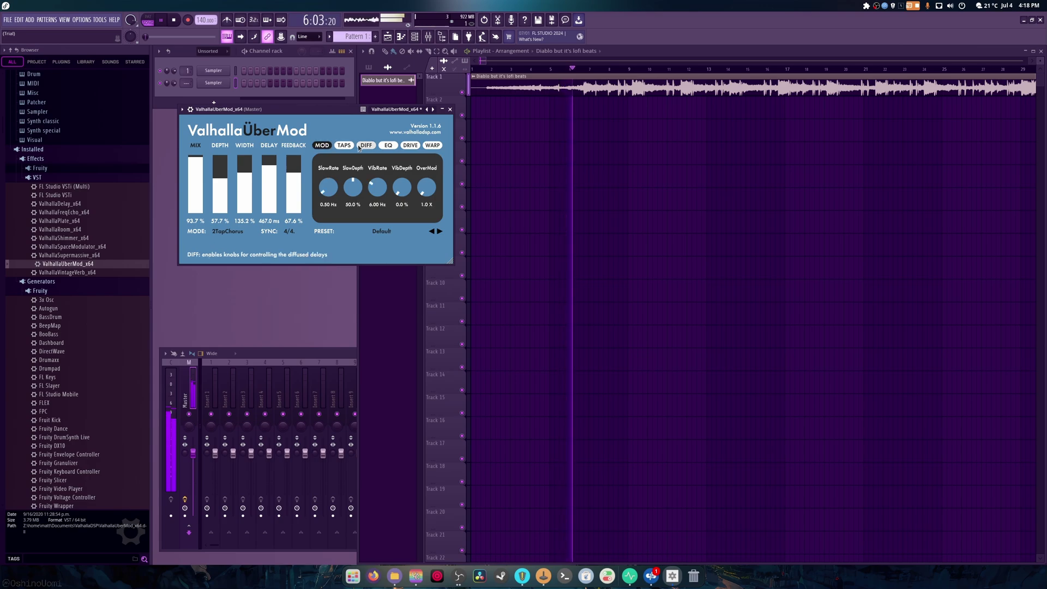
left_click(366, 145)
left_click(343, 145)
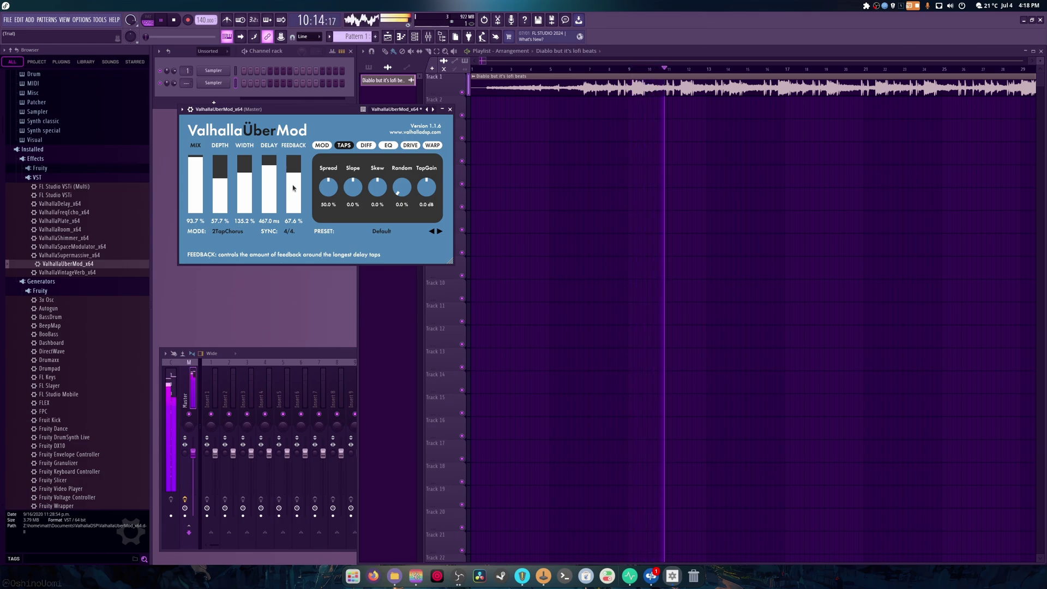
left_click(450, 109)
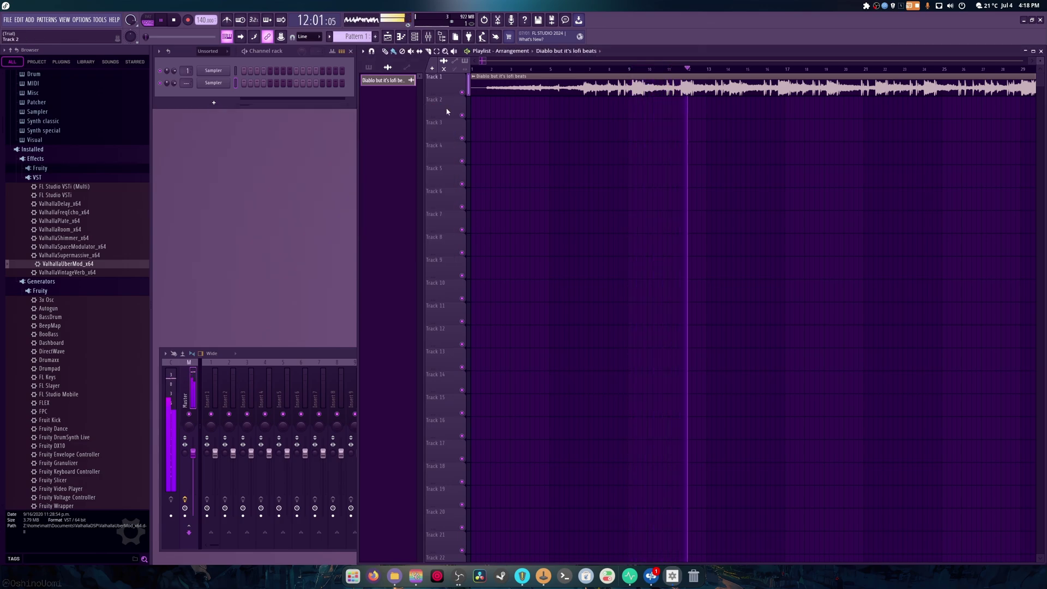
left_click(173, 21)
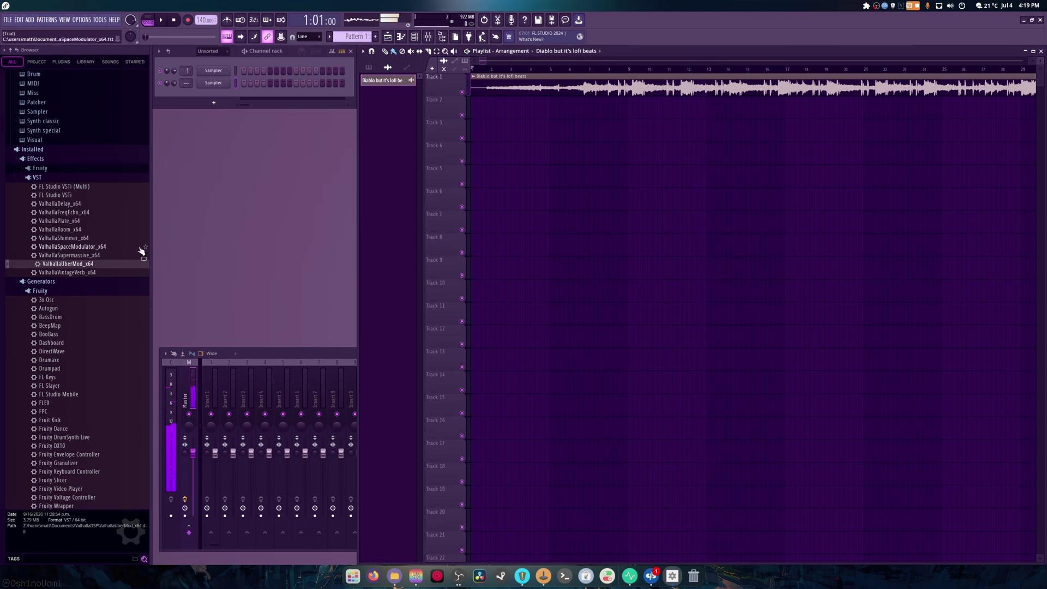
Load the ValhallaVintageVerb_x64 effect onto the Master track and audition the arrangement through it, closing its window at the end
left_click_drag(71, 274, 214, 256)
left_click_drag(299, 129, 270, 128)
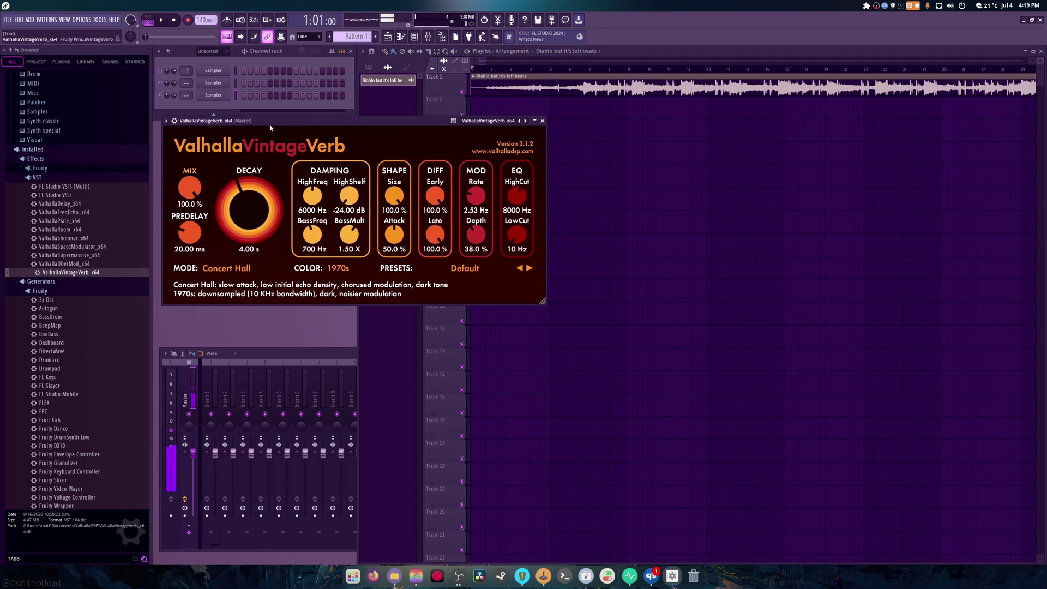
left_click(161, 20)
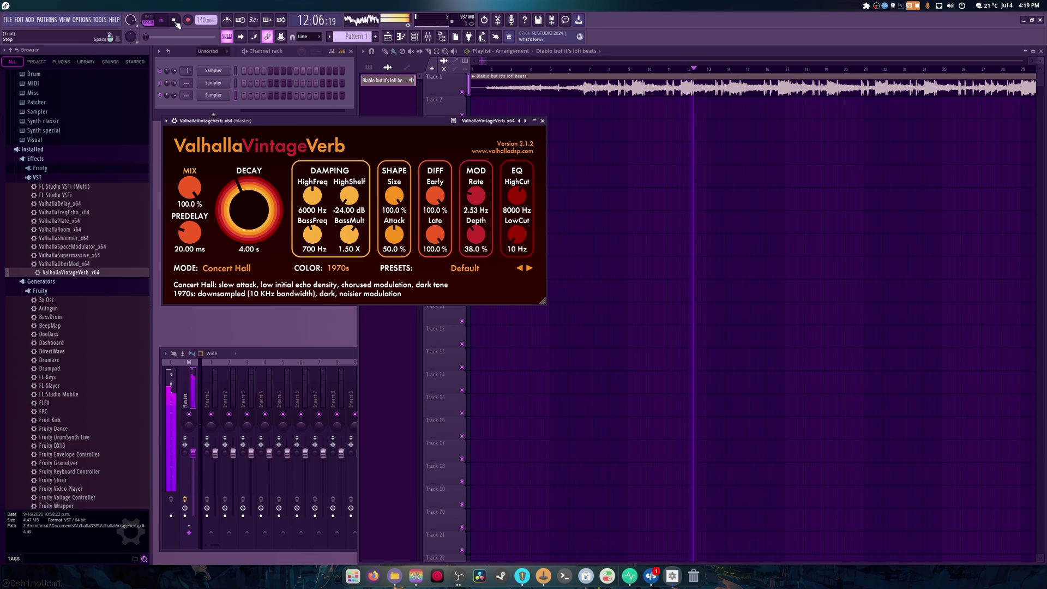
left_click(175, 21)
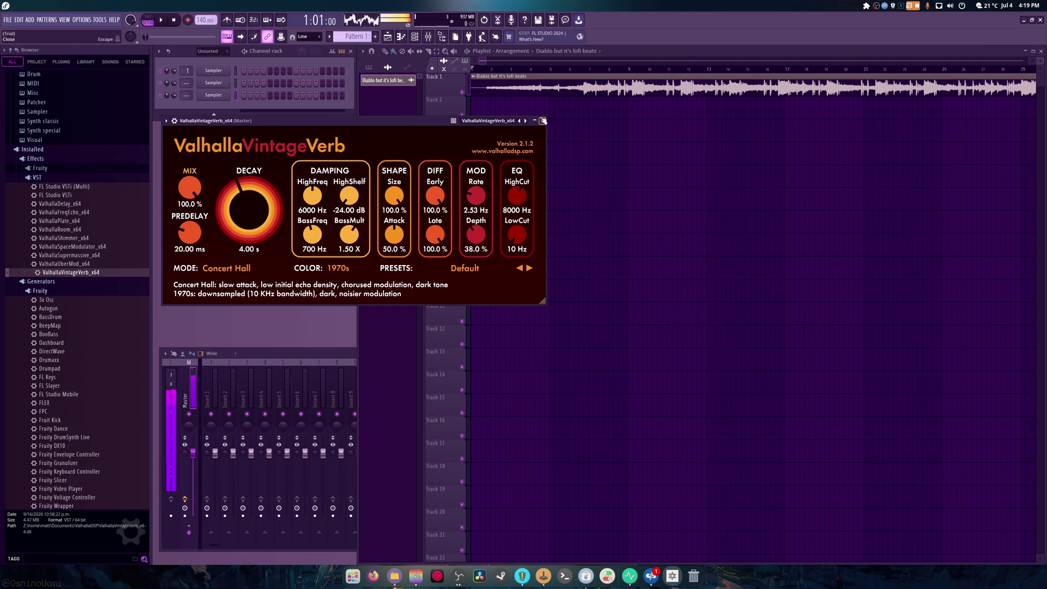
left_click(542, 121)
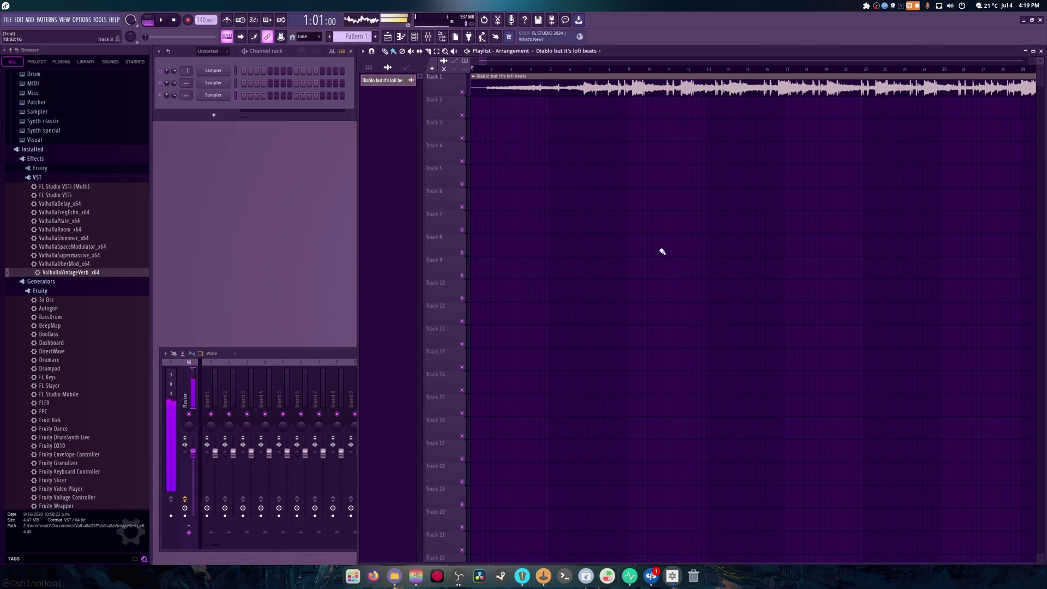